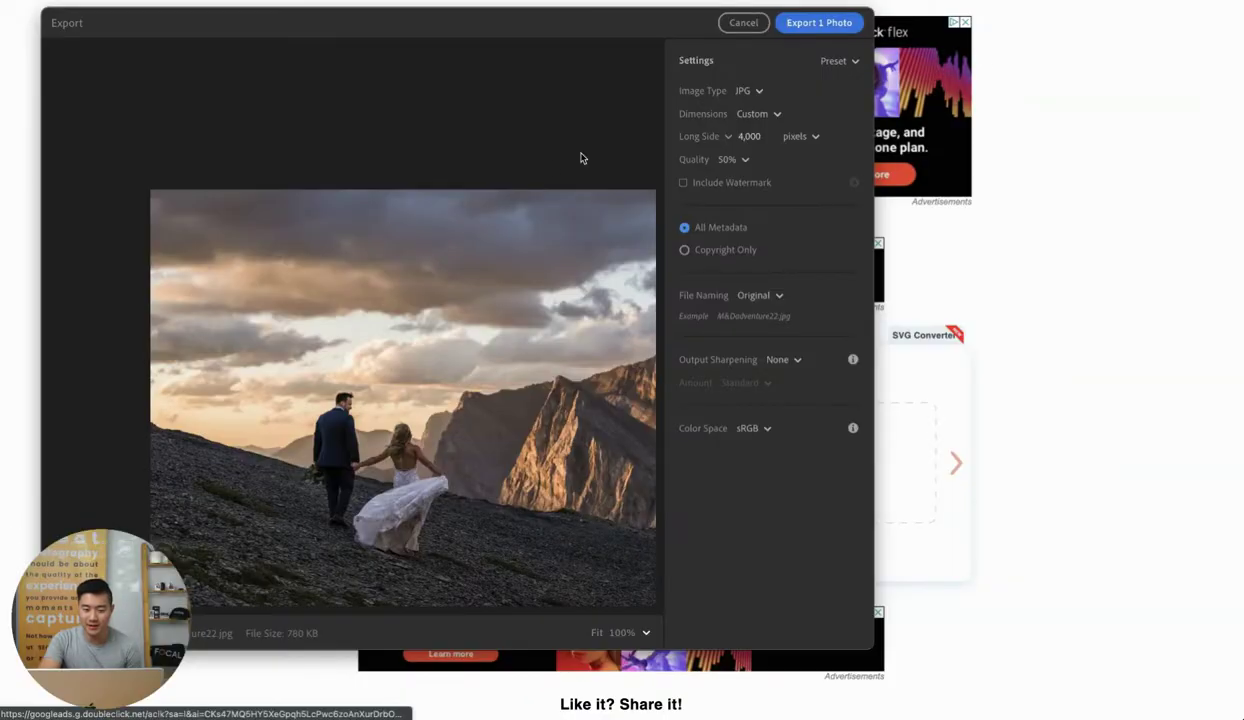
# Cancel the export settings, return to the All Photos grid and dismiss the batch editing tip
pyautogui.click(742, 22)
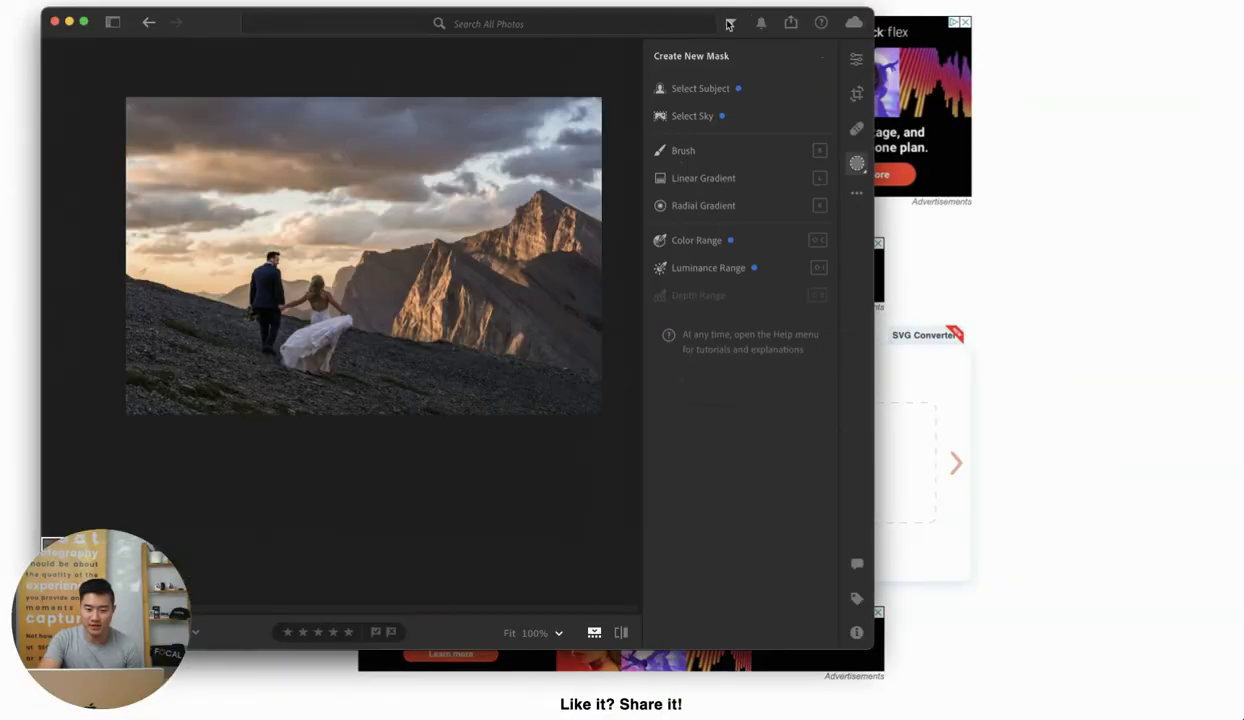
pyautogui.click(148, 23)
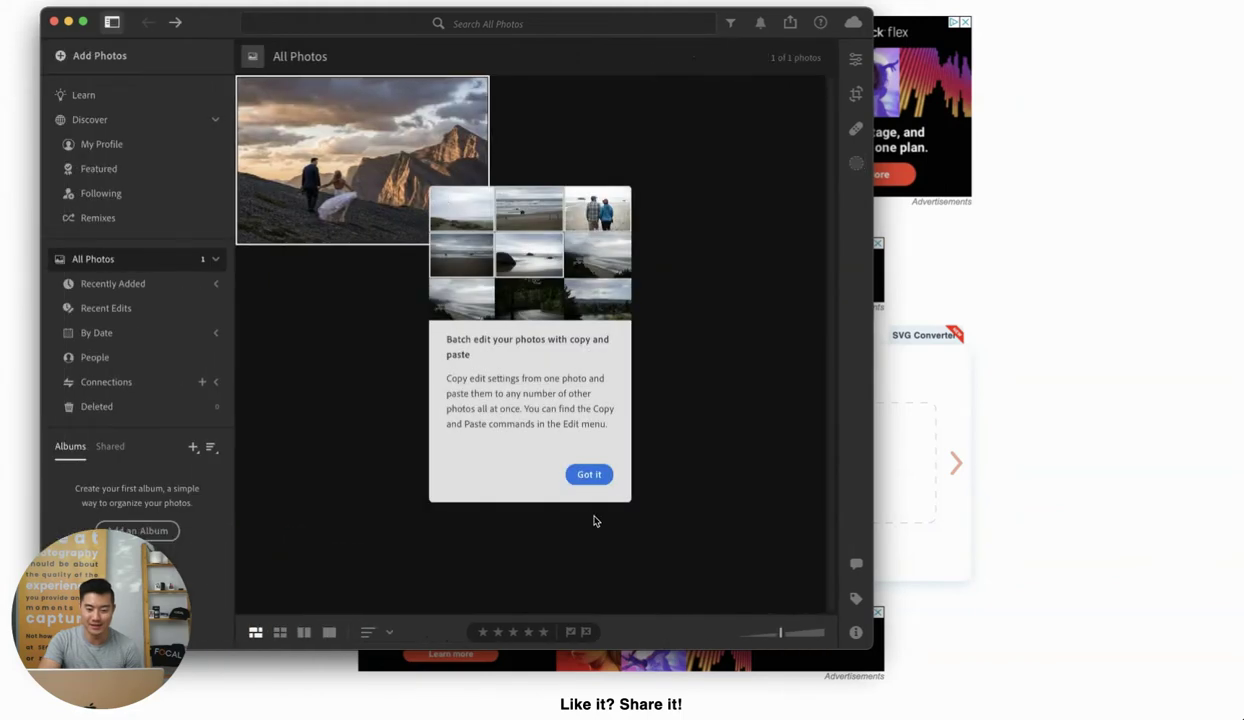
pyautogui.click(585, 474)
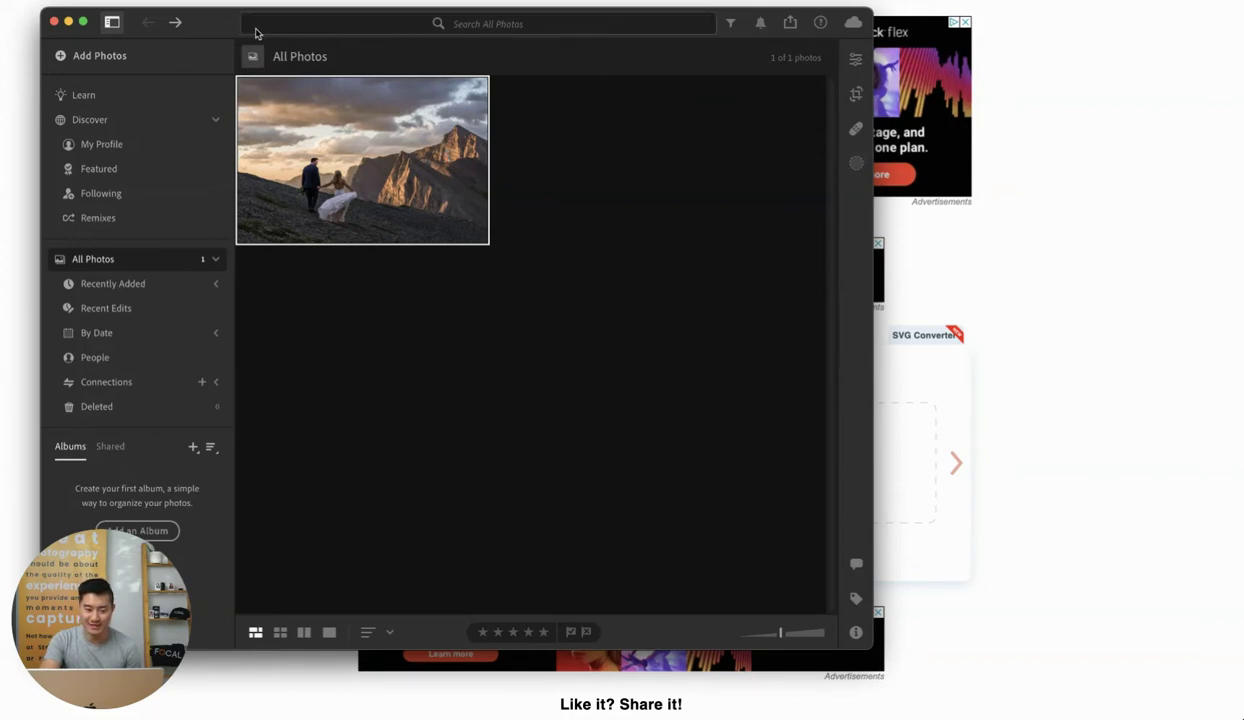
pyautogui.moveTo(248, 28); pyautogui.dragTo(290, 49)
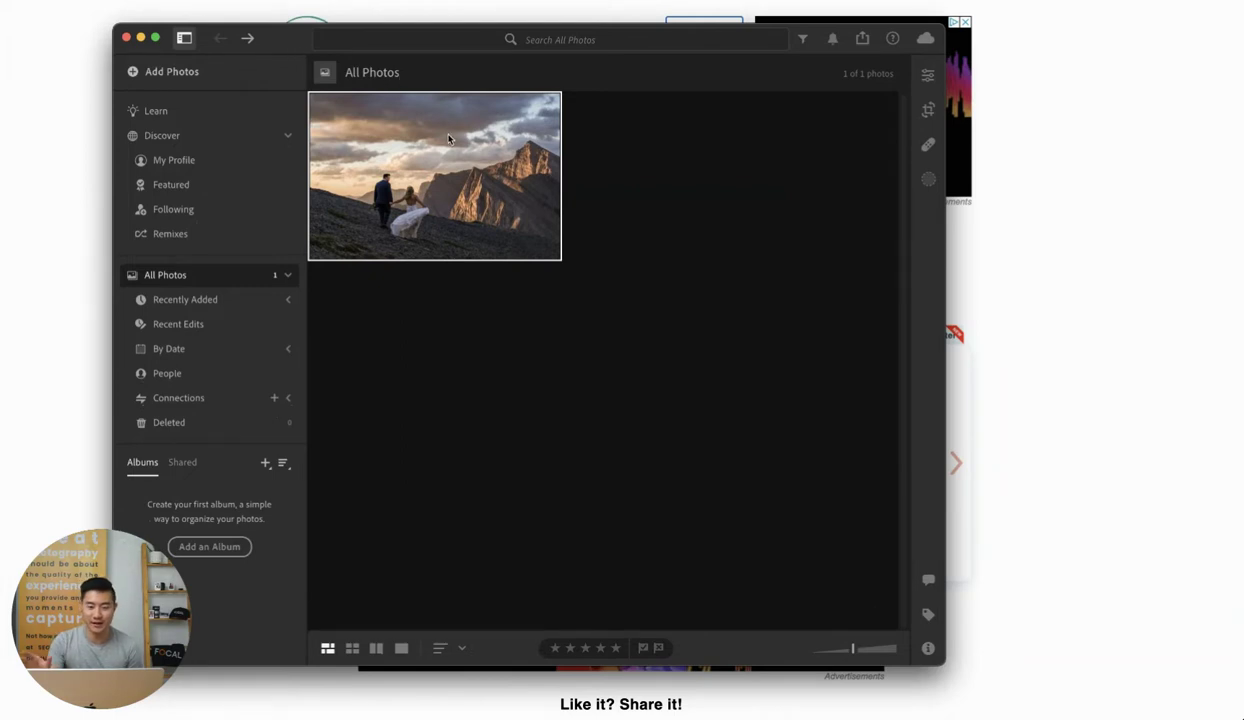
# Open the Export dialog for the mountain photo from its Export 1 Photo menu
pyautogui.rightClick(536, 160)
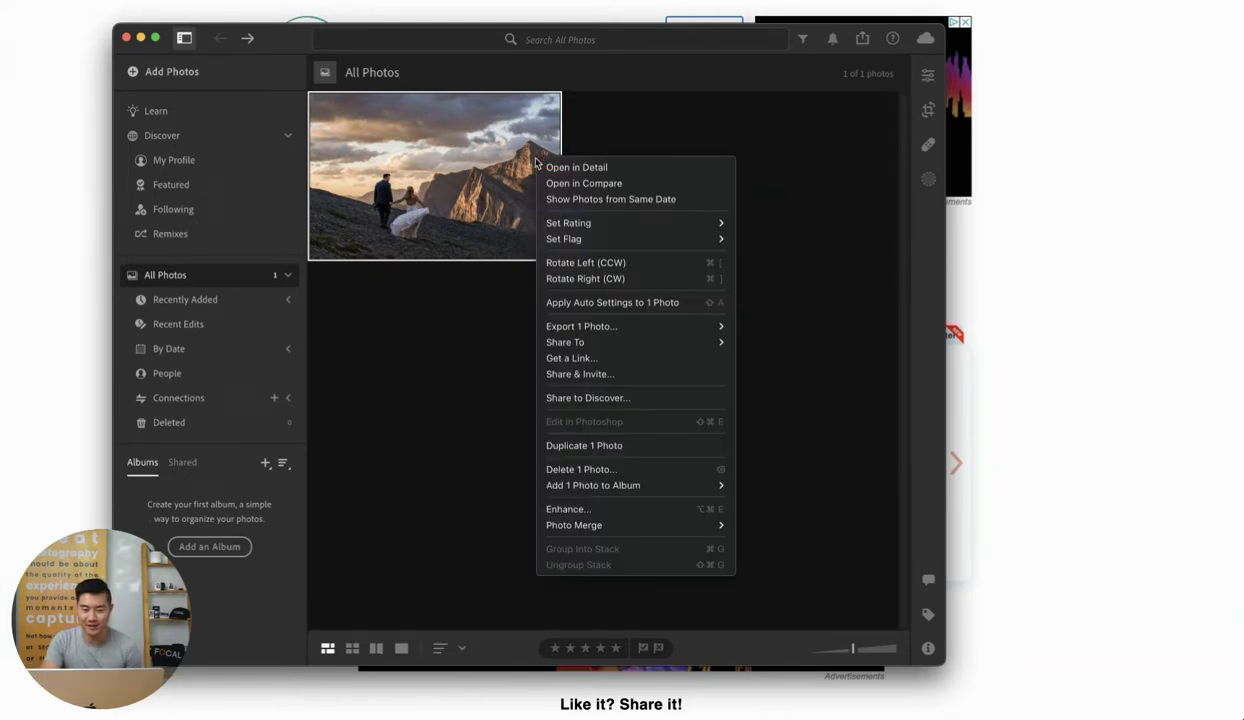
pyautogui.click(767, 236)
pyautogui.rightClick(543, 157)
pyautogui.moveTo(597, 325)
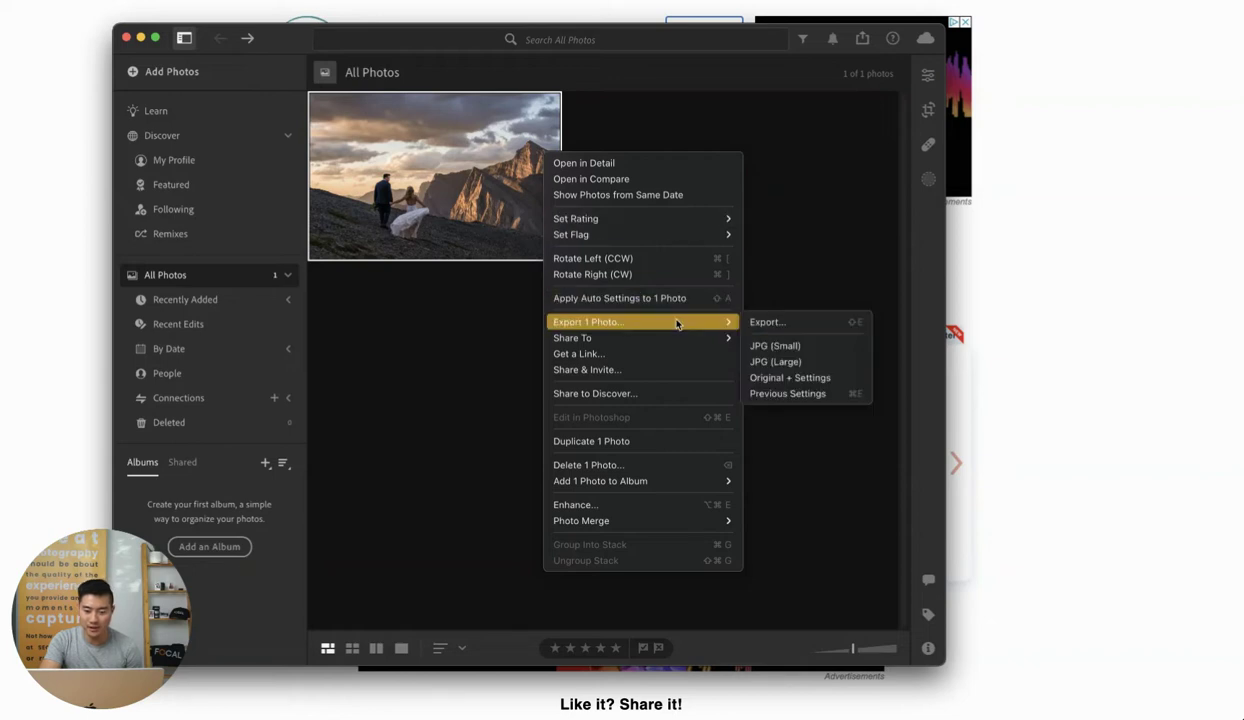
pyautogui.click(774, 323)
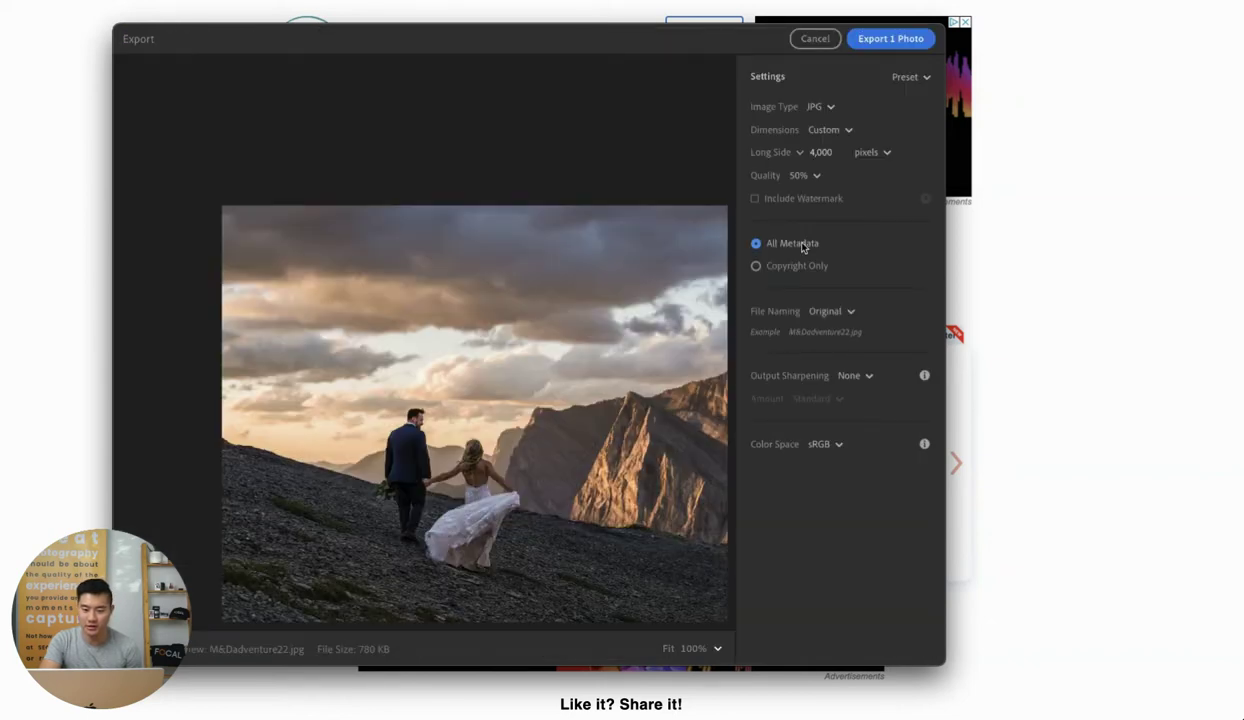
# Keep JPG as the image type and Custom as the dimensions in the Export dialog
pyautogui.click(830, 108)
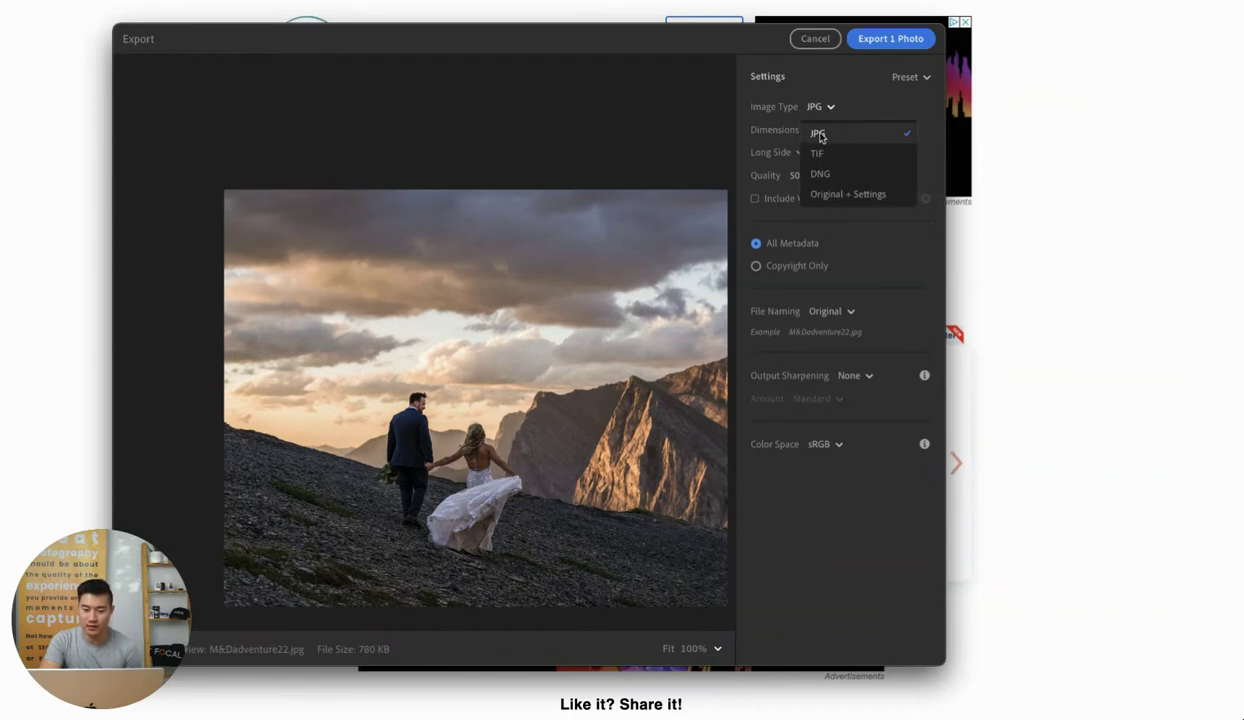
pyautogui.click(826, 106)
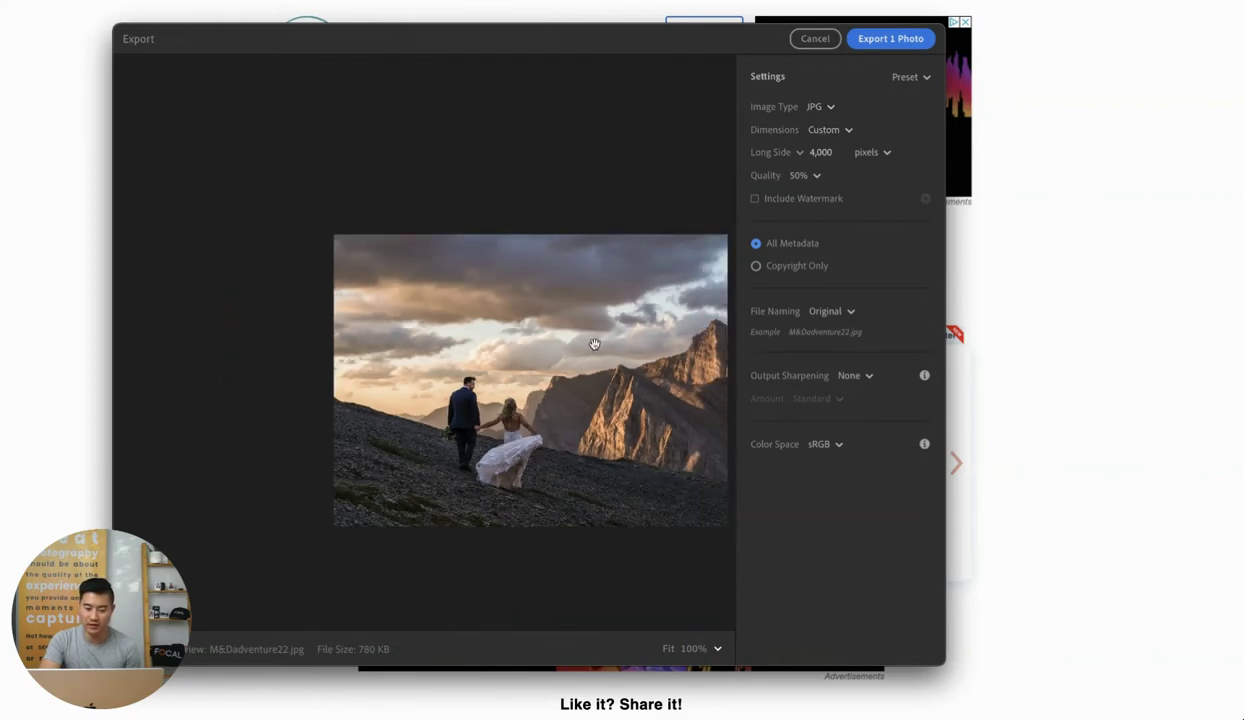
pyautogui.click(848, 131)
pyautogui.click(845, 195)
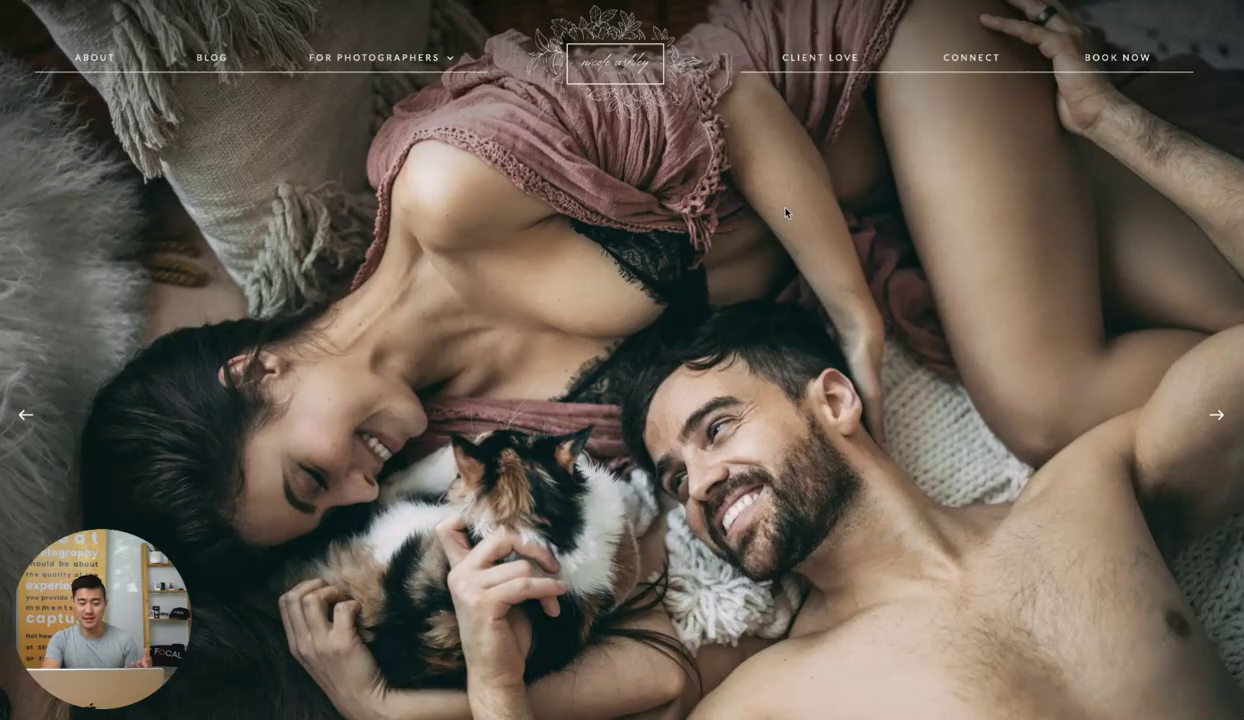
# Look over the photographer's portfolio homepage, then bring Lightroom's Export dialog back in front
pyautogui.click(1203, 414)
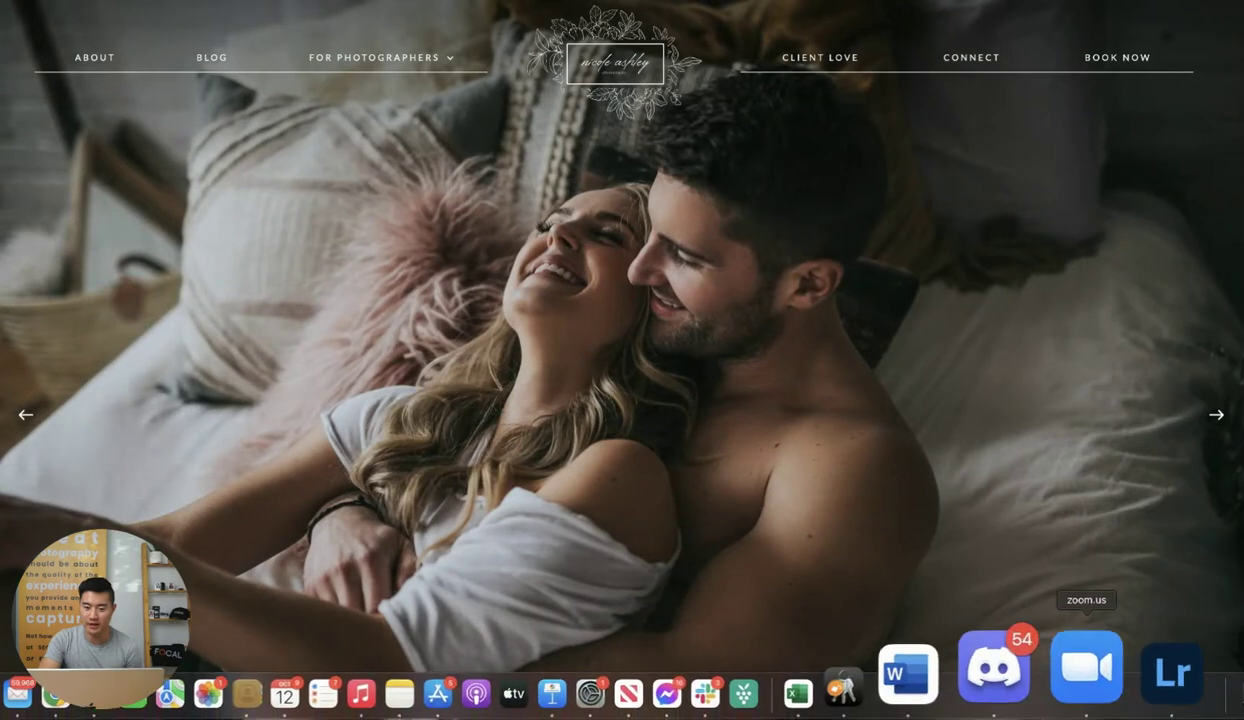
pyautogui.click(1103, 690)
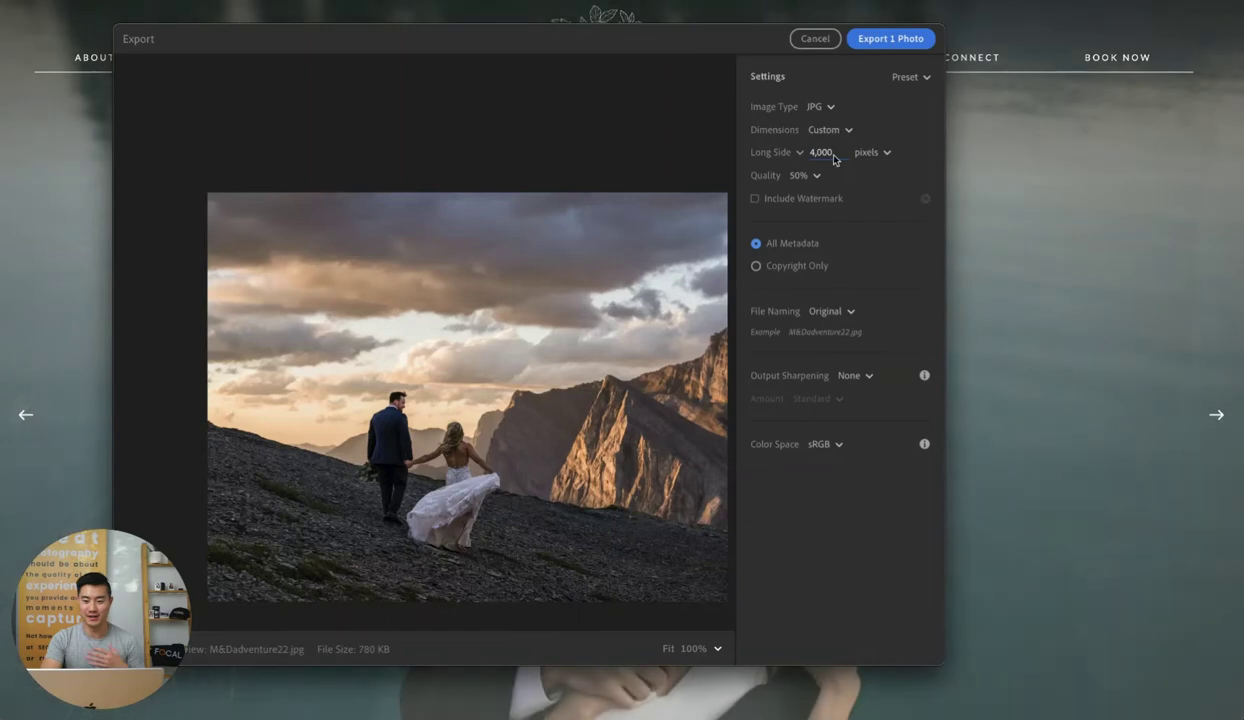
# Export the mountain photo as a 4,000 px long-side JPG into Downloads
pyautogui.click(833, 154)
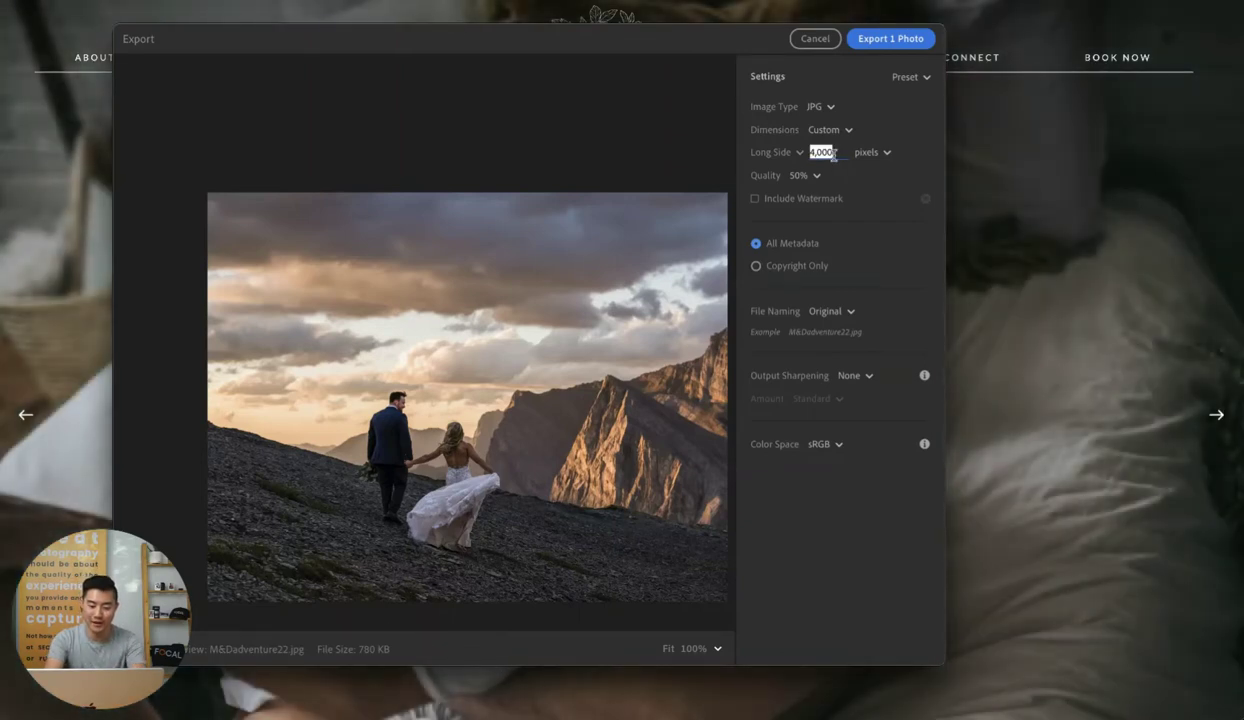
pyautogui.write('2')
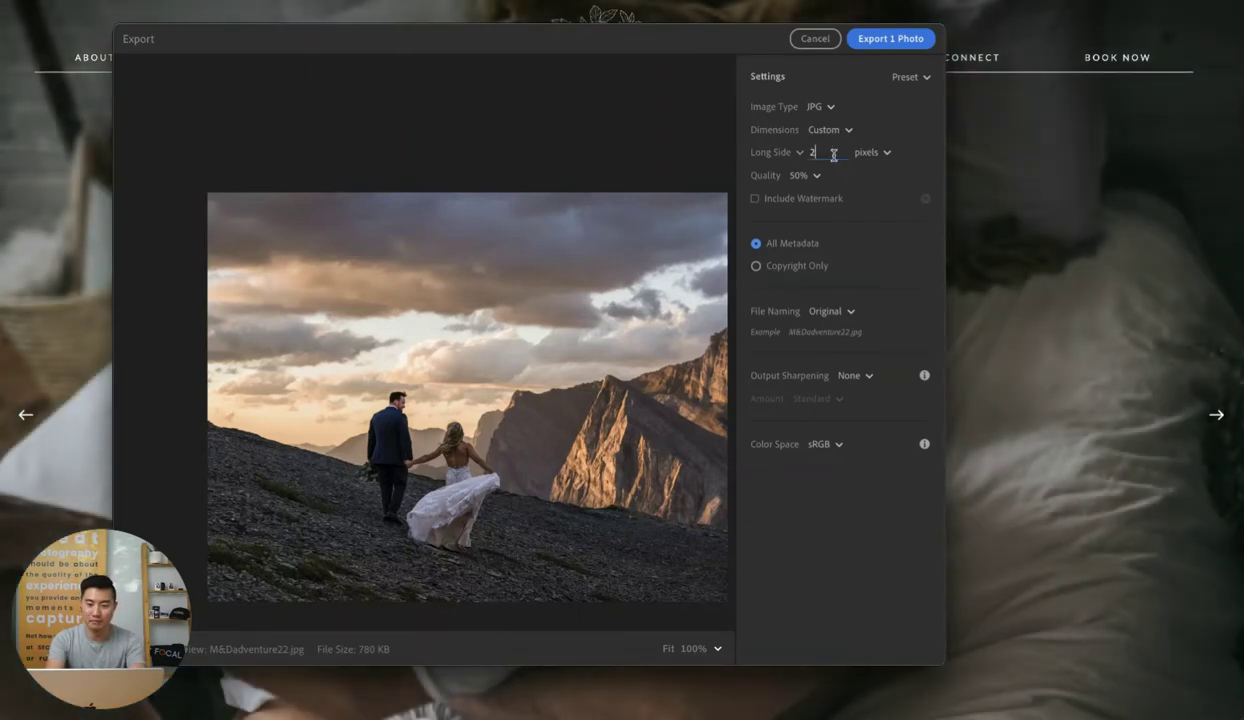
pyautogui.write('000')
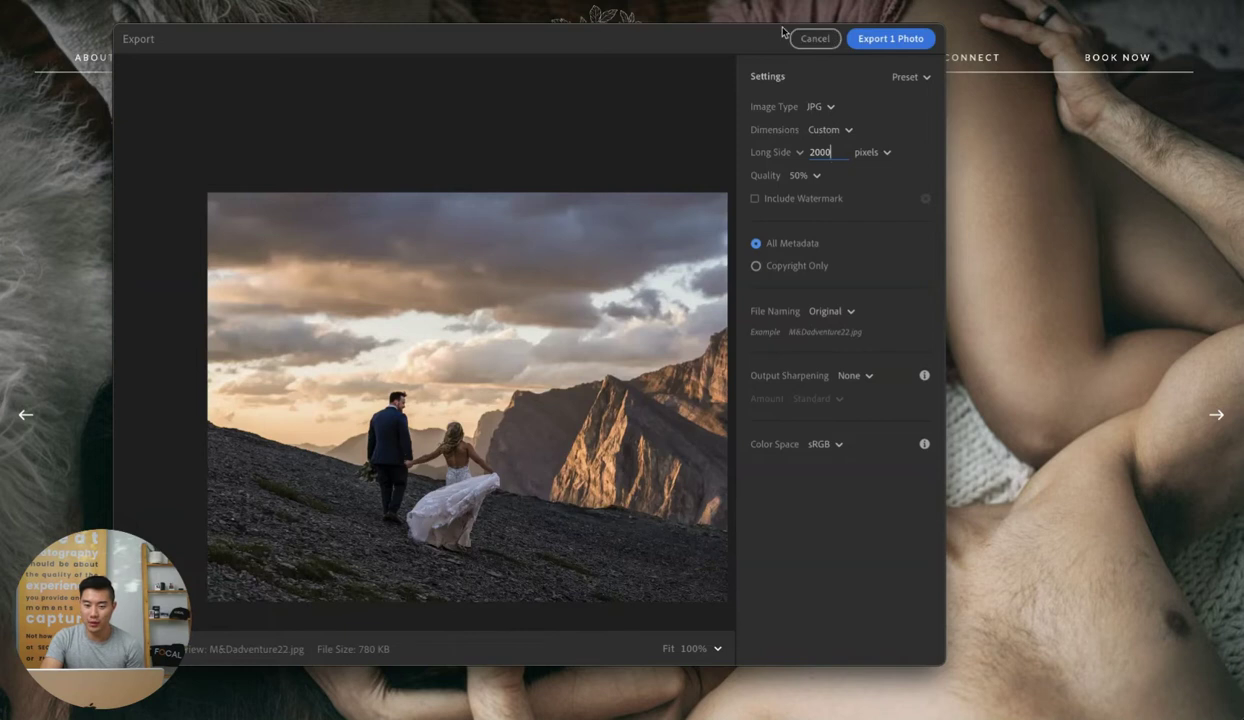
pyautogui.write('4')
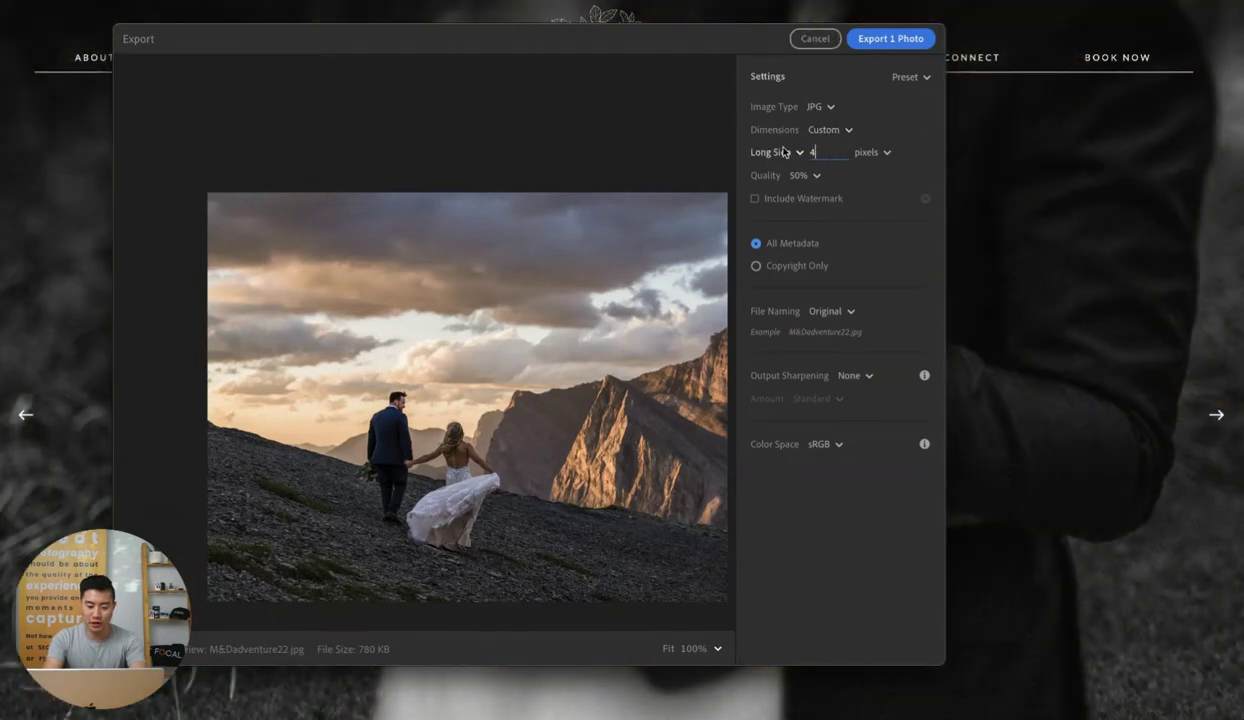
pyautogui.write('000')
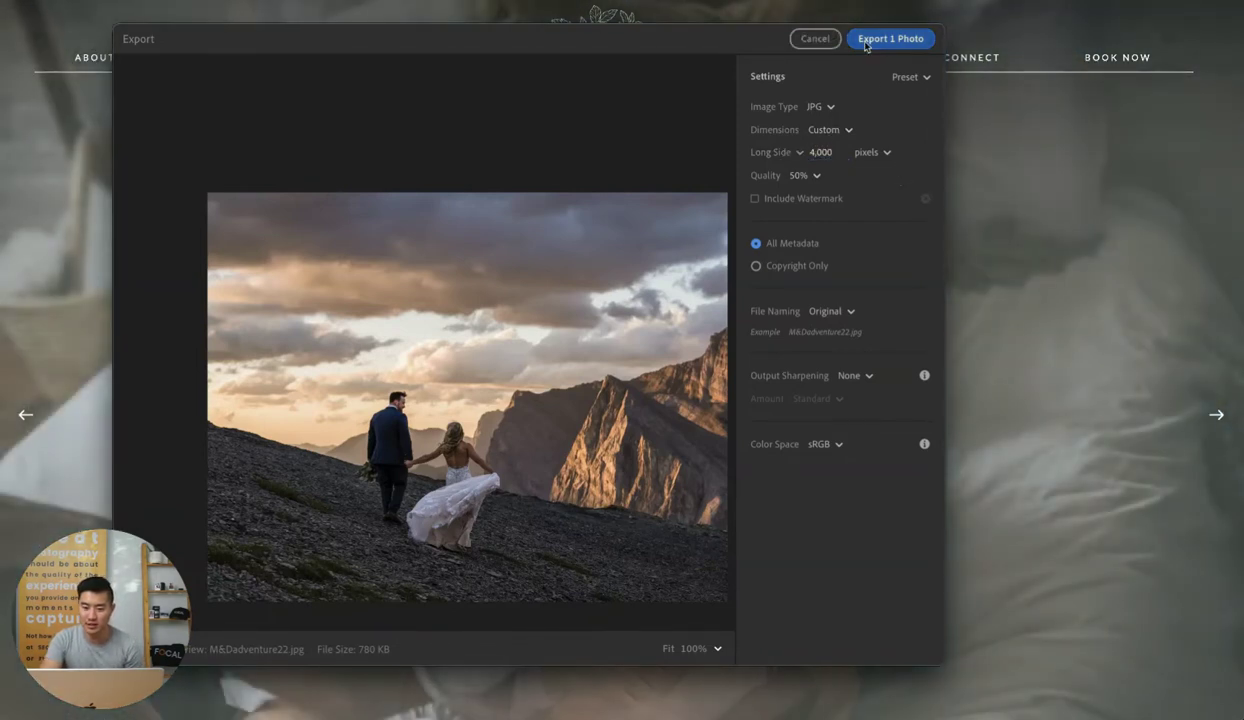
pyautogui.click(866, 42)
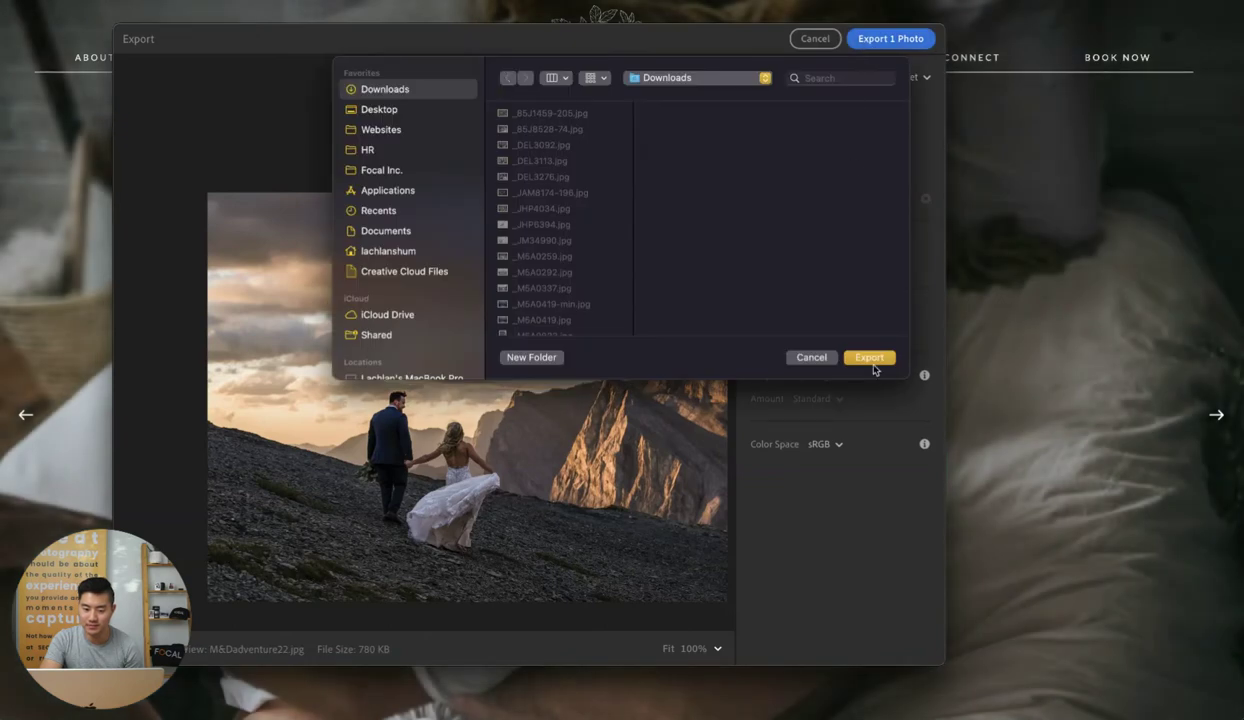
pyautogui.click(869, 360)
# Export a second JPG copy at 2,000 px long side into Downloads
pyautogui.rightClick(496, 192)
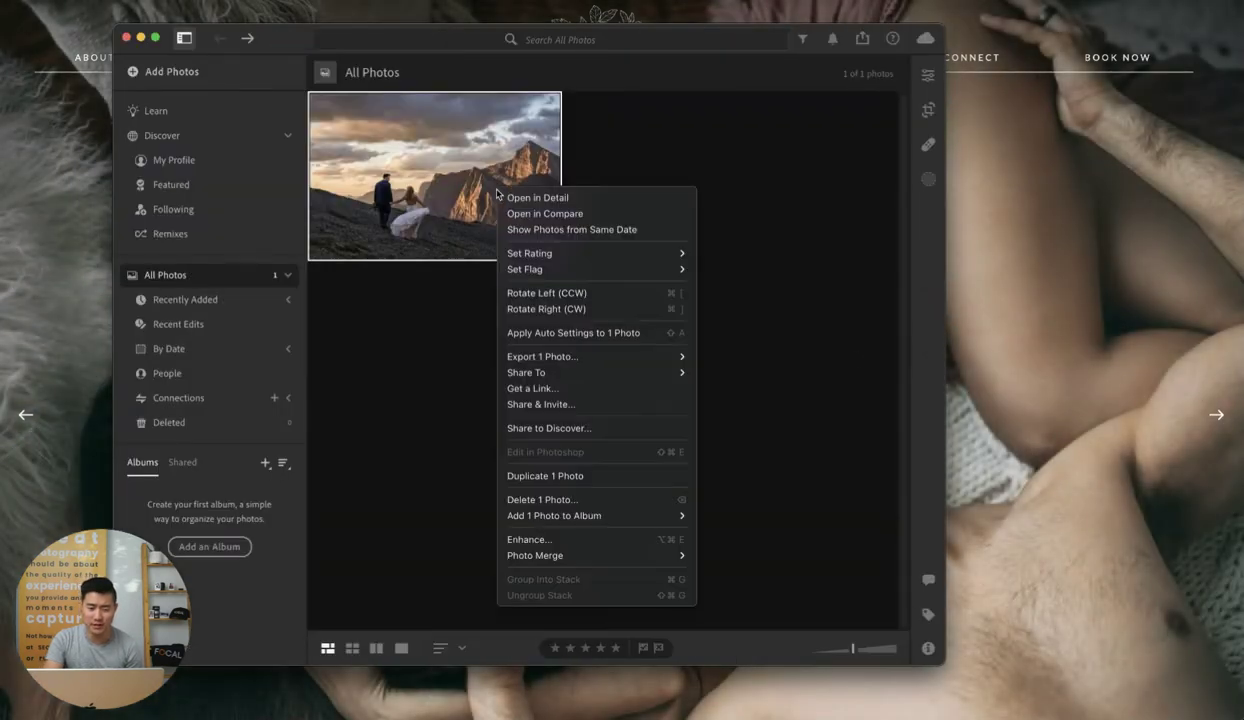
pyautogui.moveTo(600, 356)
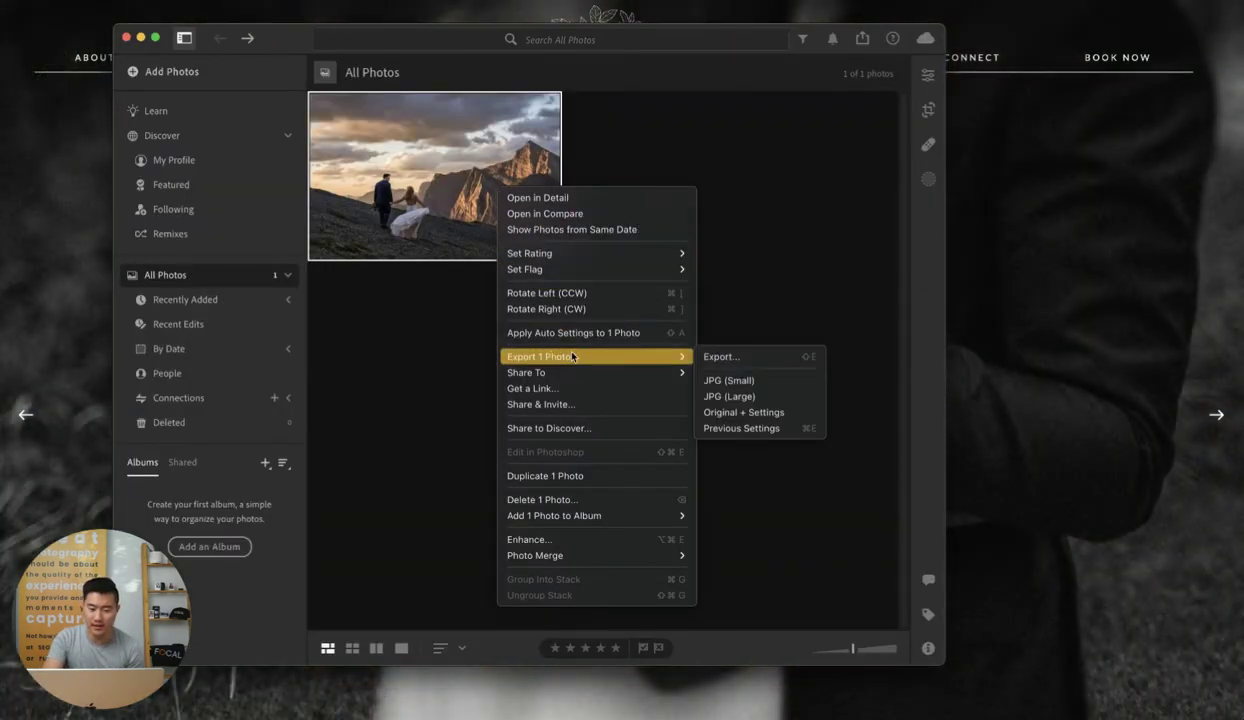
pyautogui.click(718, 357)
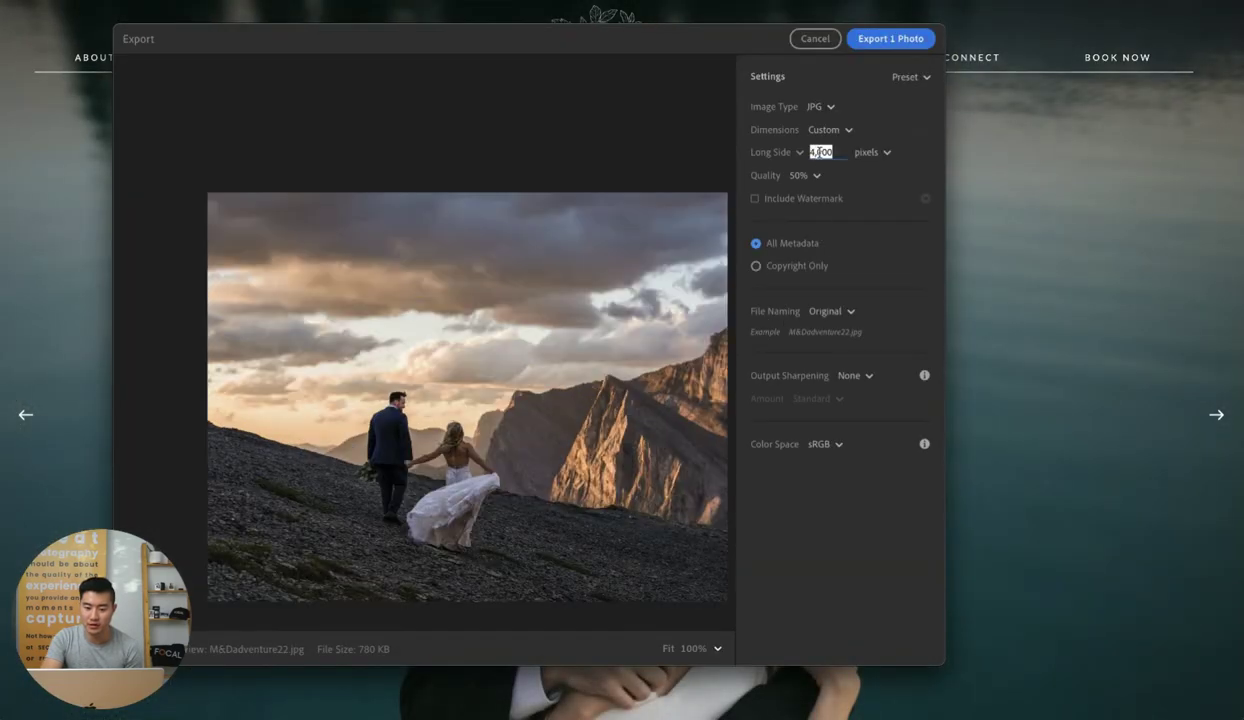
pyautogui.write('20')
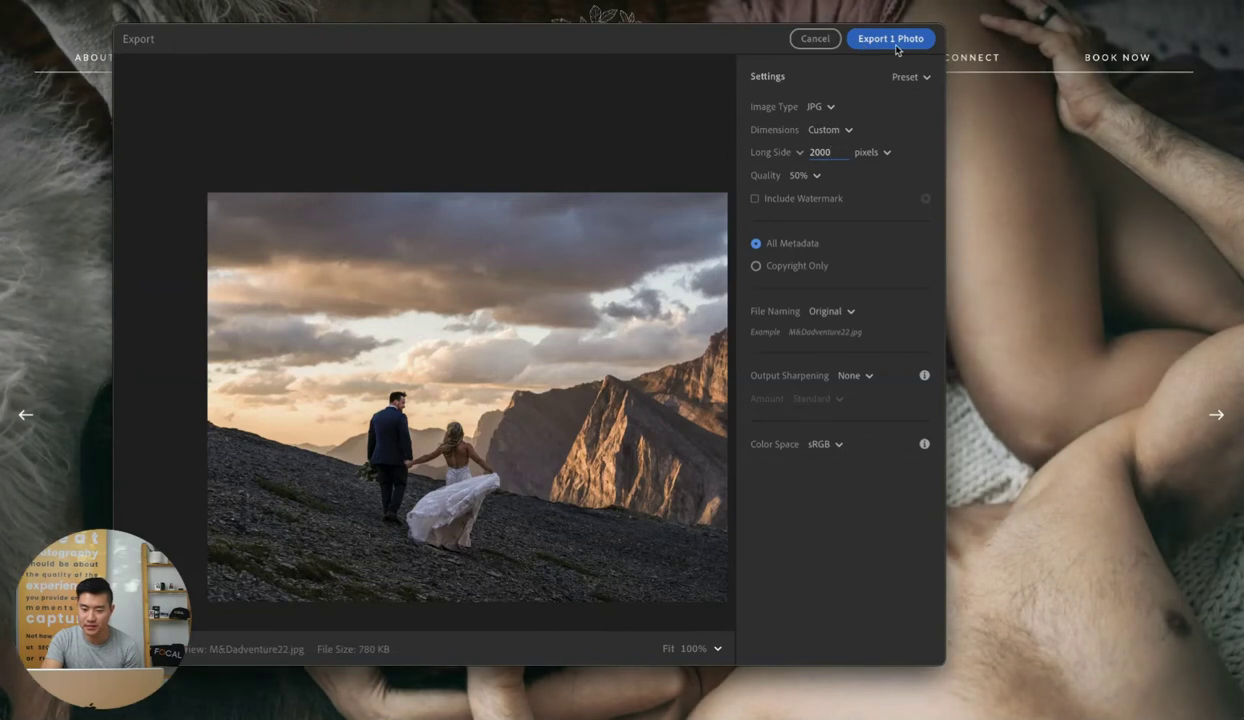
pyautogui.click(895, 42)
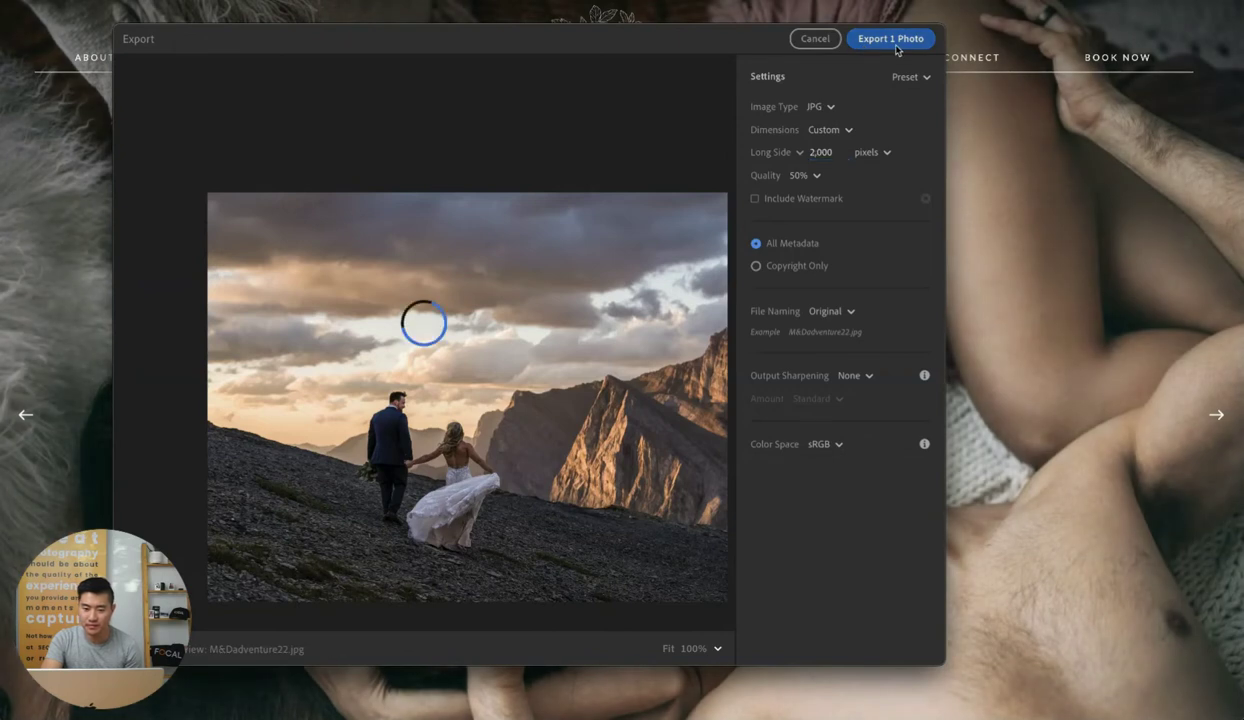
pyautogui.click(869, 360)
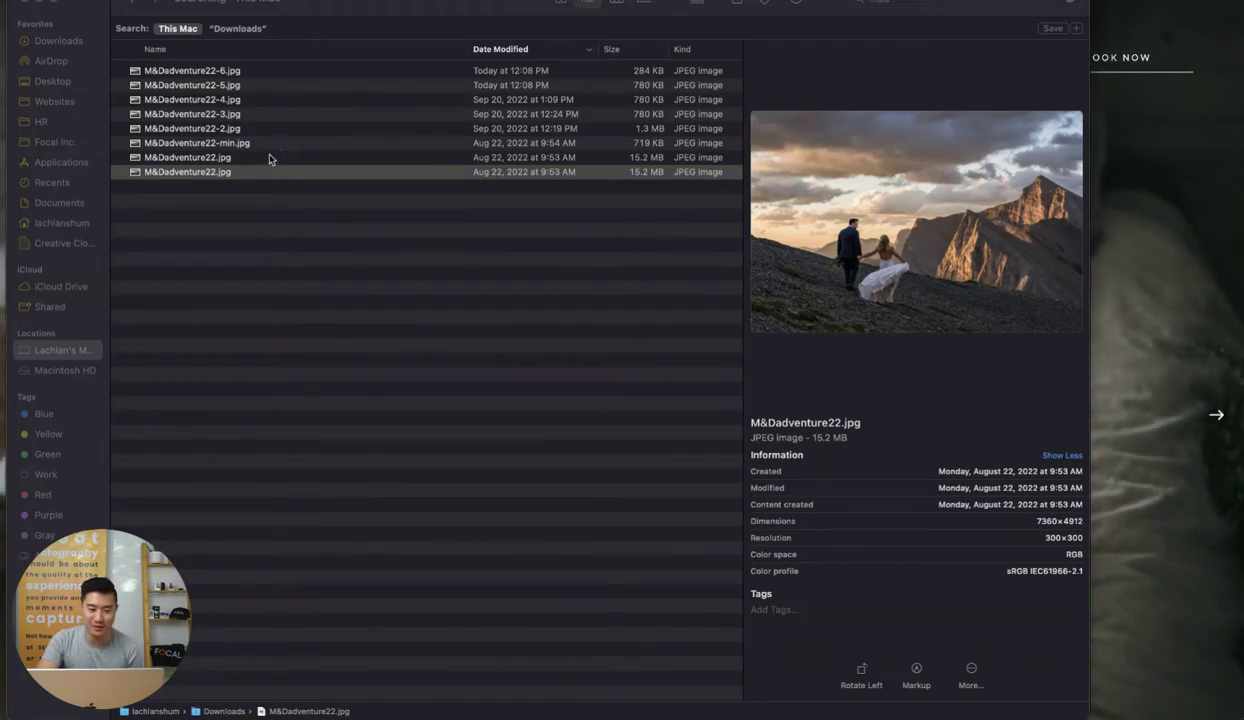
# Inspect M&Dadventure22-5.jpg and -6.jpg, confirming 2000×1335 at 284 KB, then return to Lightroom
pyautogui.click(243, 87)
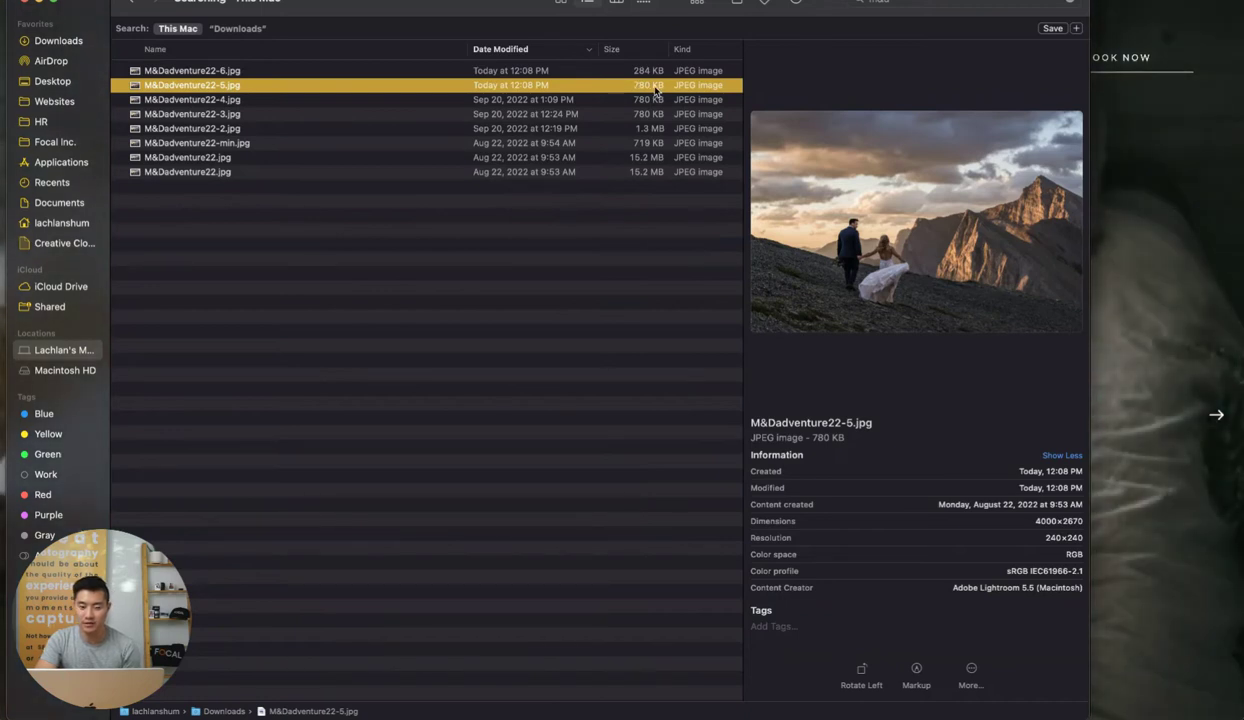
pyautogui.click(615, 74)
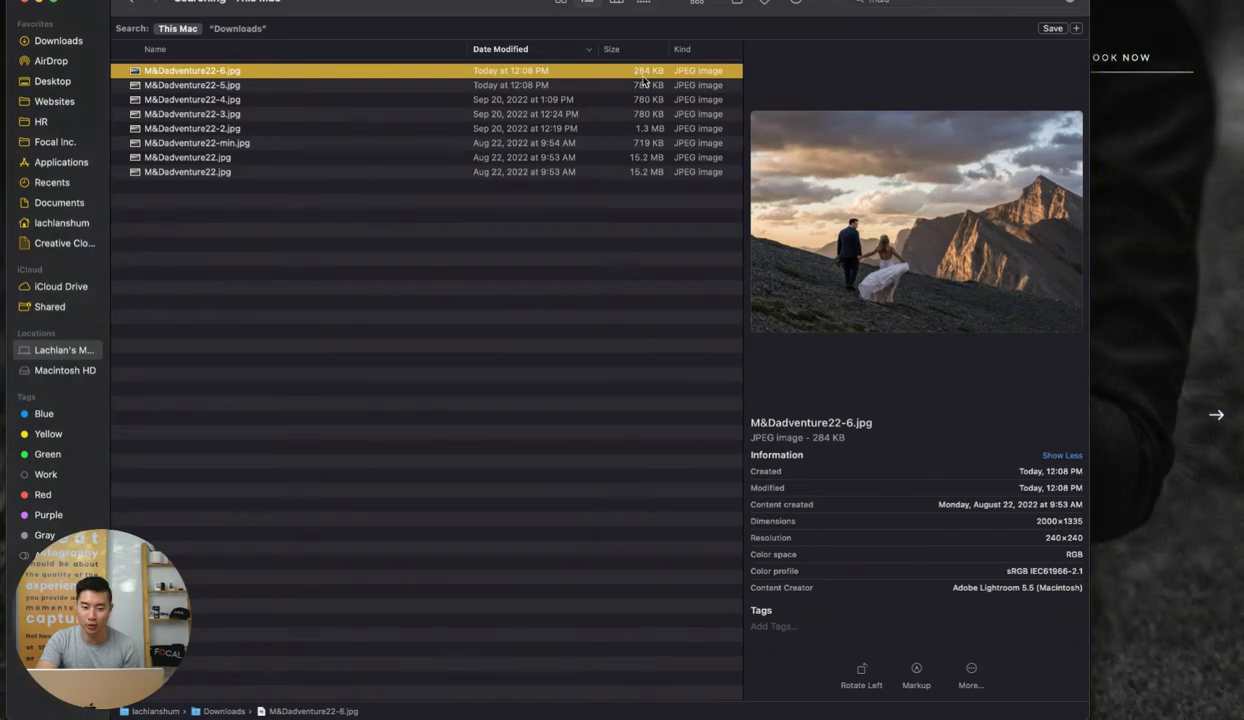
pyautogui.moveTo(920, 705)
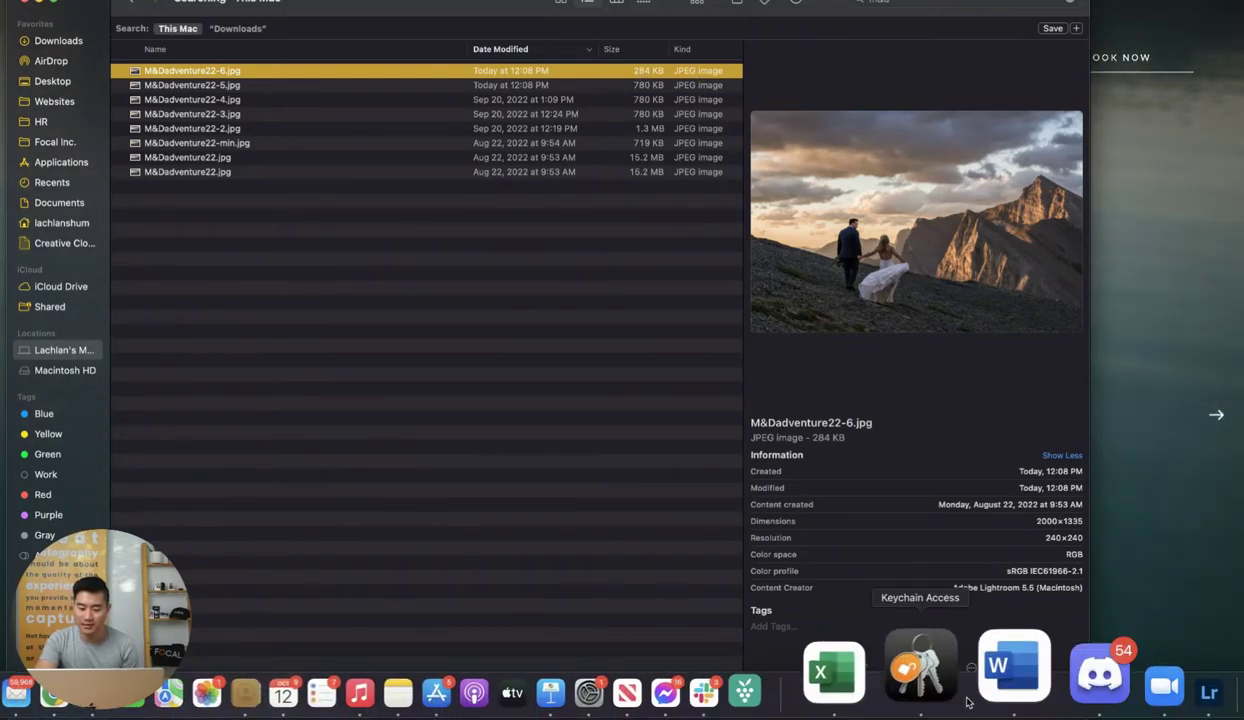
pyautogui.click(1080, 668)
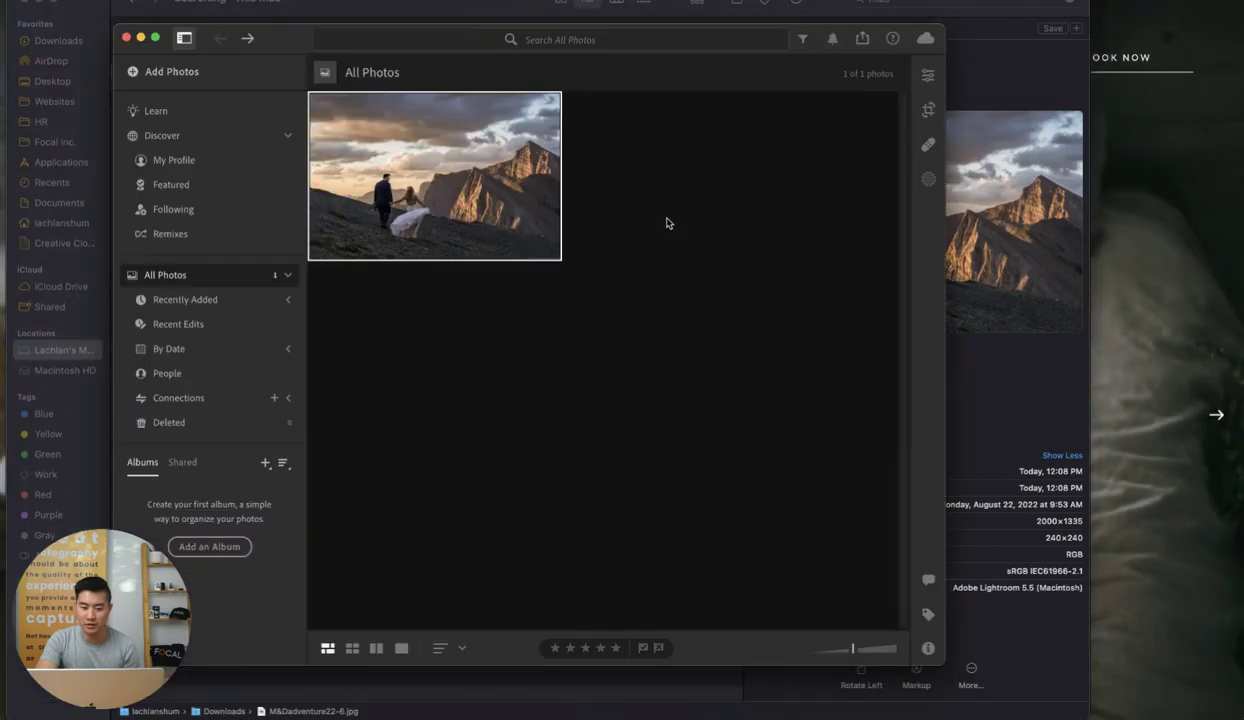
# Reopen the mountain photo's Export dialog, still at JPG, 2,000 px long side, 50% quality
pyautogui.rightClick(500, 152)
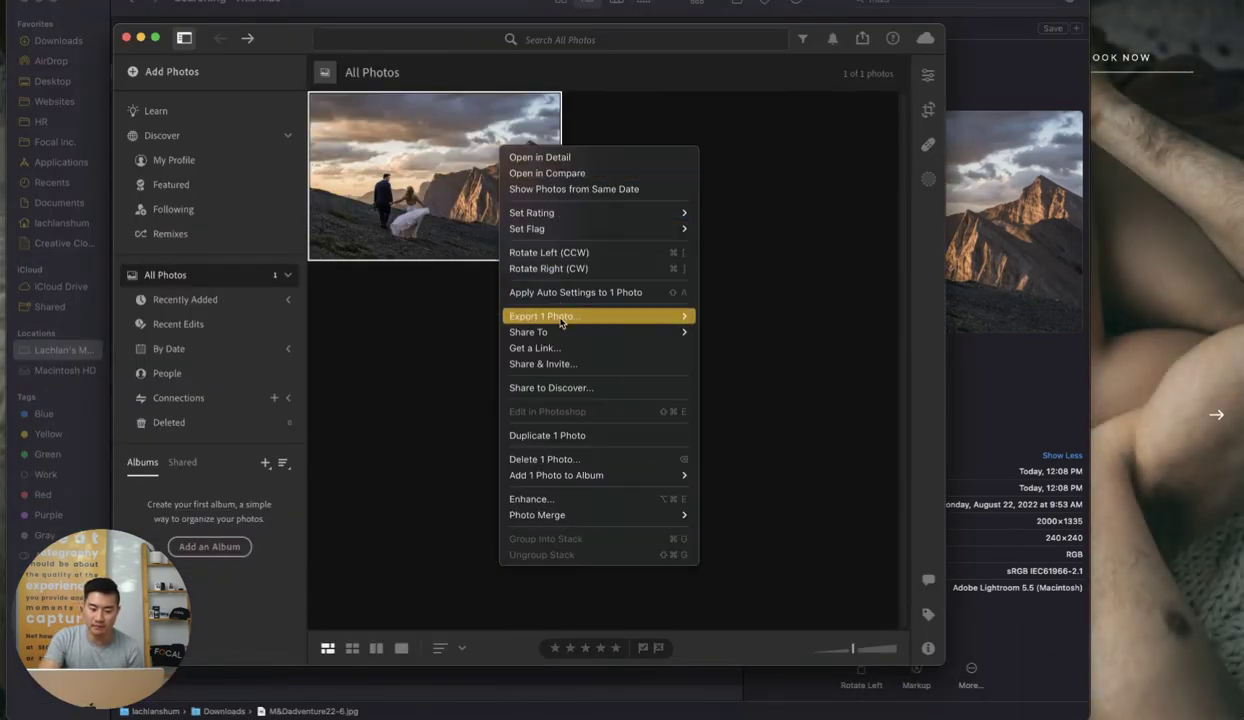
pyautogui.moveTo(552, 318)
pyautogui.click(720, 316)
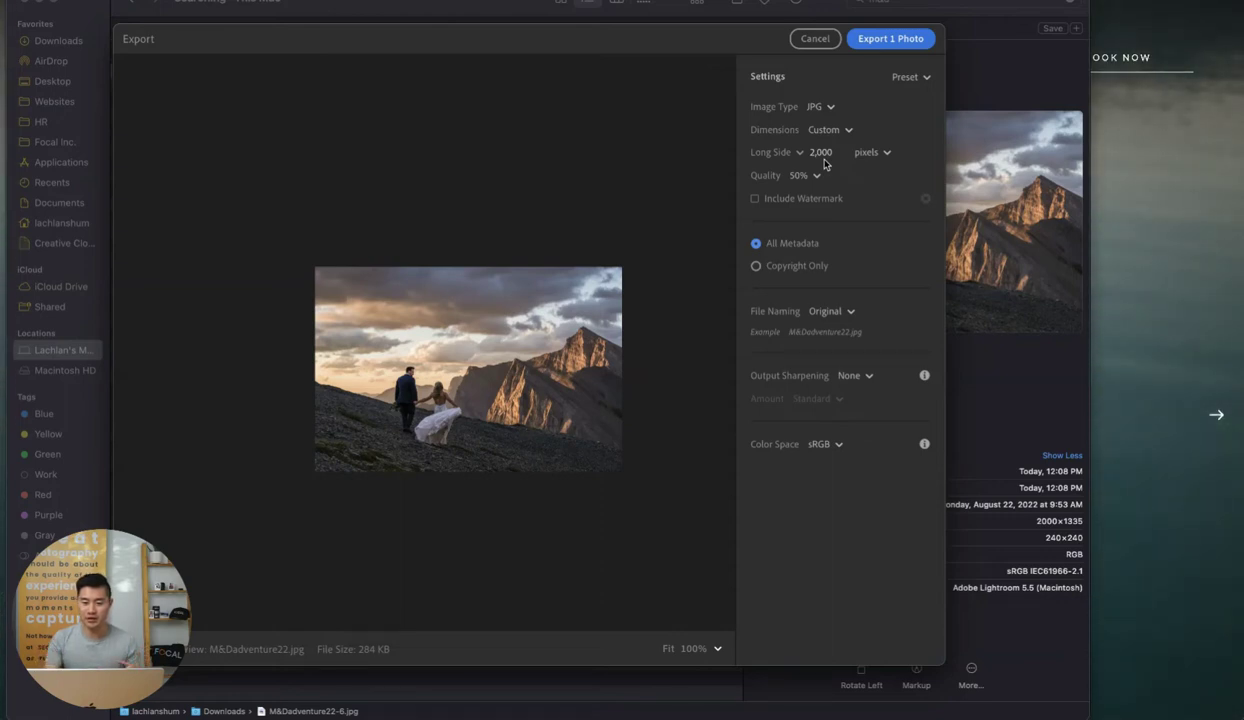
# Try long-side sizes of 1000, 4000, 2000 and finally 1000 px, reaching about 135 KB
pyautogui.doubleClick(820, 153)
pyautogui.write('1000')
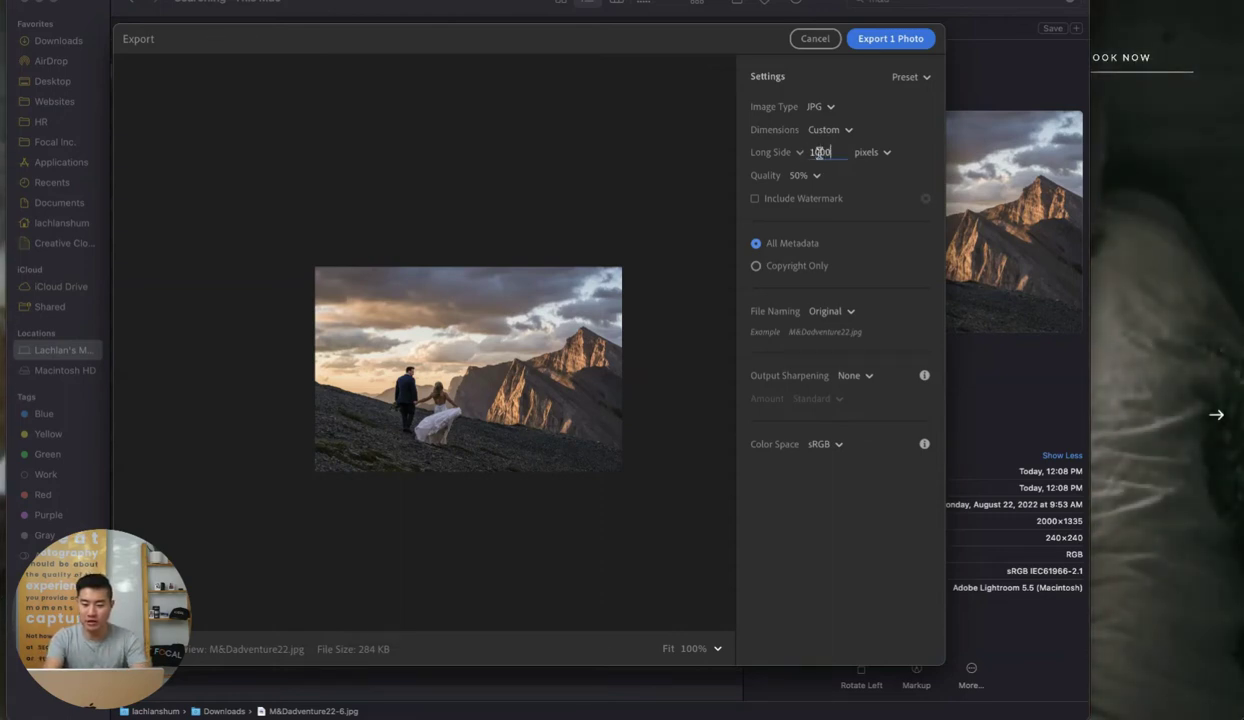
pyautogui.press('Return')
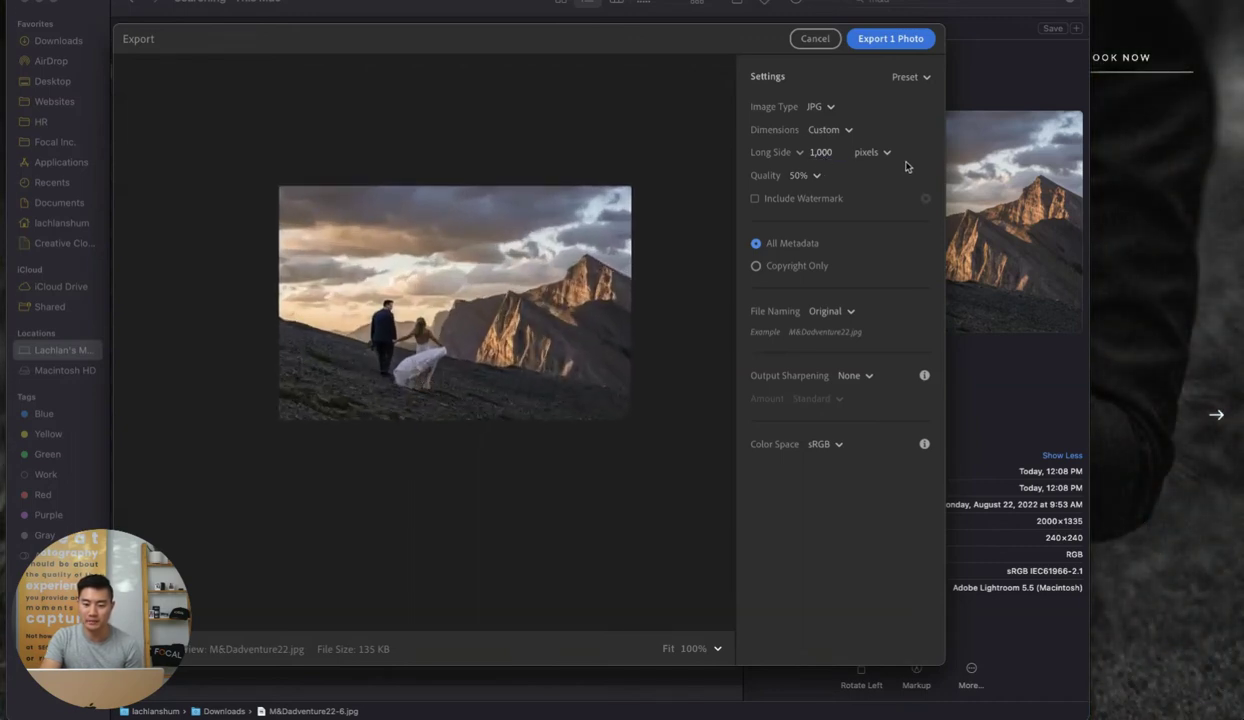
pyautogui.doubleClick(834, 156)
pyautogui.write('4000')
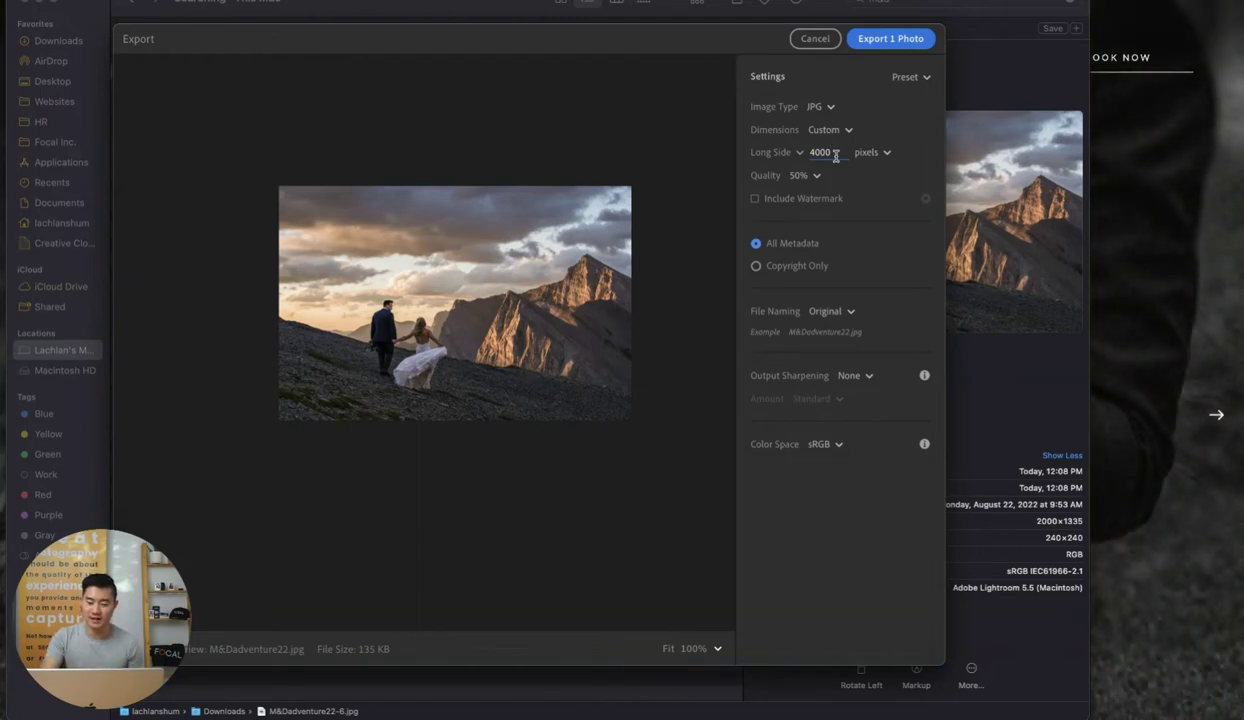
pyautogui.press('BackSpace')
pyautogui.press('BackSpace')
pyautogui.press('BackSpace')
pyautogui.press('BackSpace')
pyautogui.write('2000')
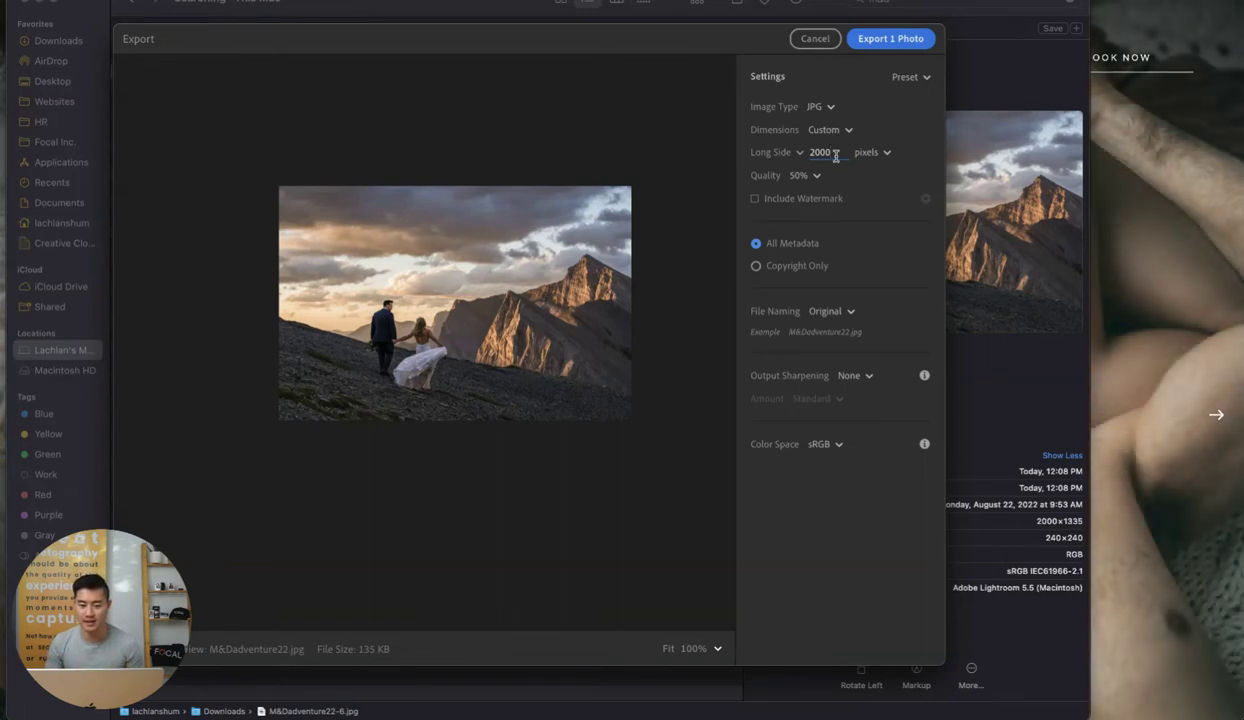
pyautogui.press('BackSpace')
pyautogui.press('BackSpace')
pyautogui.press('BackSpace')
pyautogui.press('BackSpace')
pyautogui.write('100')
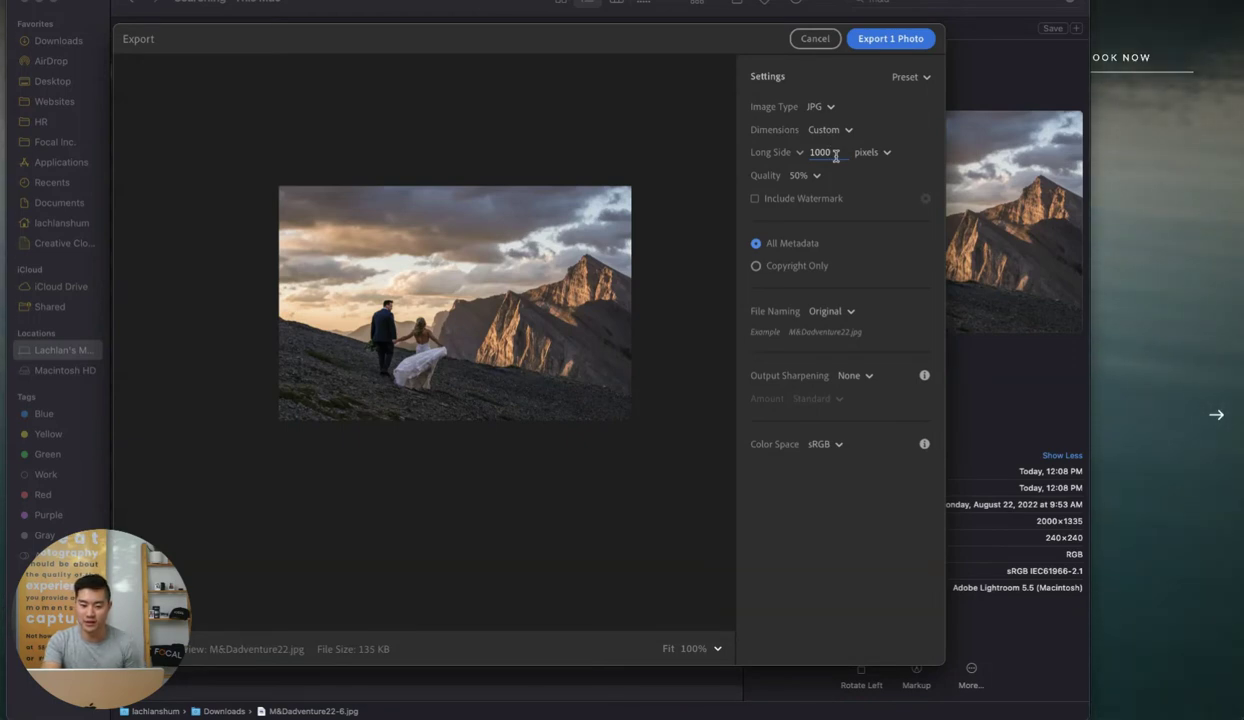
pyautogui.click(1162, 145)
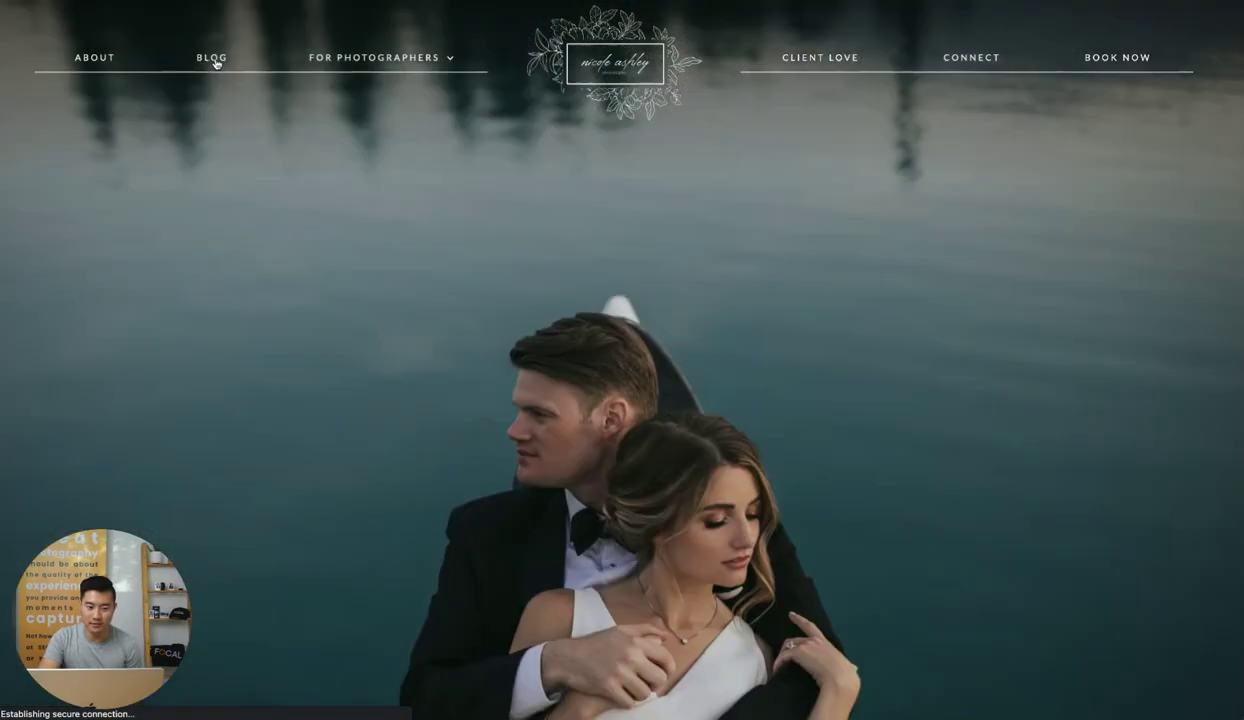
# Open the Edmonton lifestyle portraits blog post and scroll into its gallery
pyautogui.scroll(-10, 501, 229)
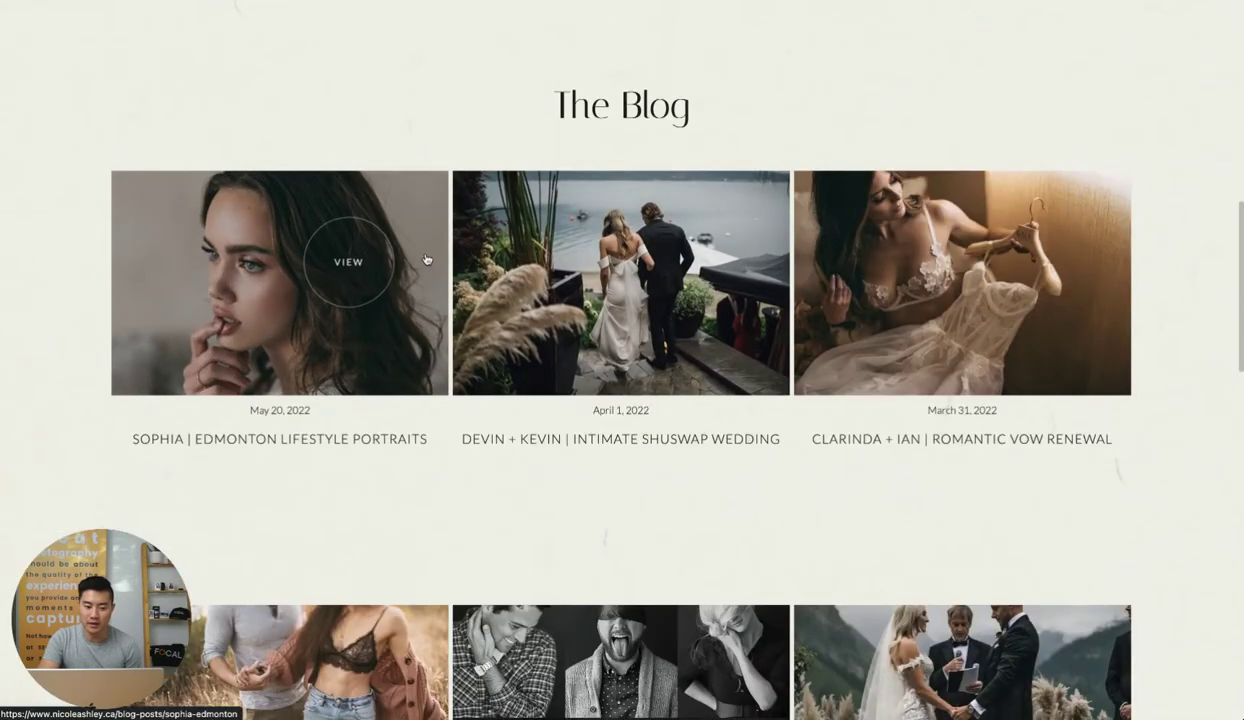
pyautogui.click(370, 284)
pyautogui.scroll(-10, 558, 294)
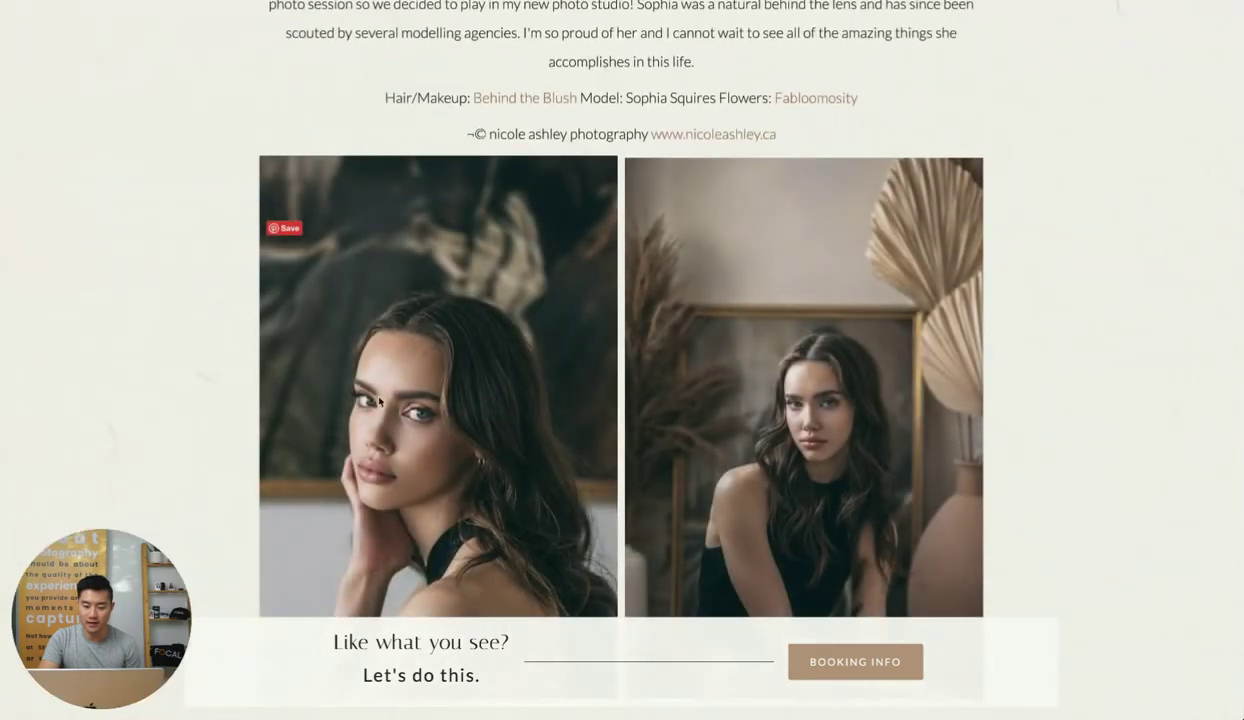
pyautogui.scroll(-1, 400, 283)
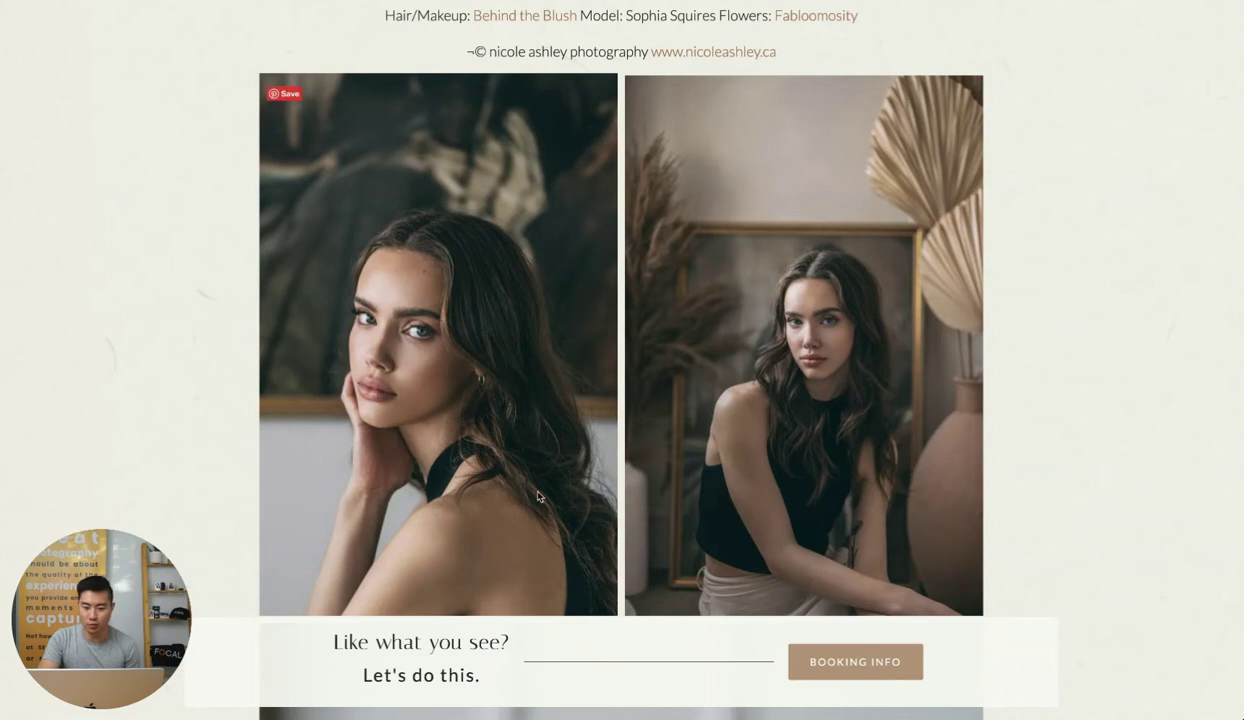
pyautogui.moveTo(520, 712)
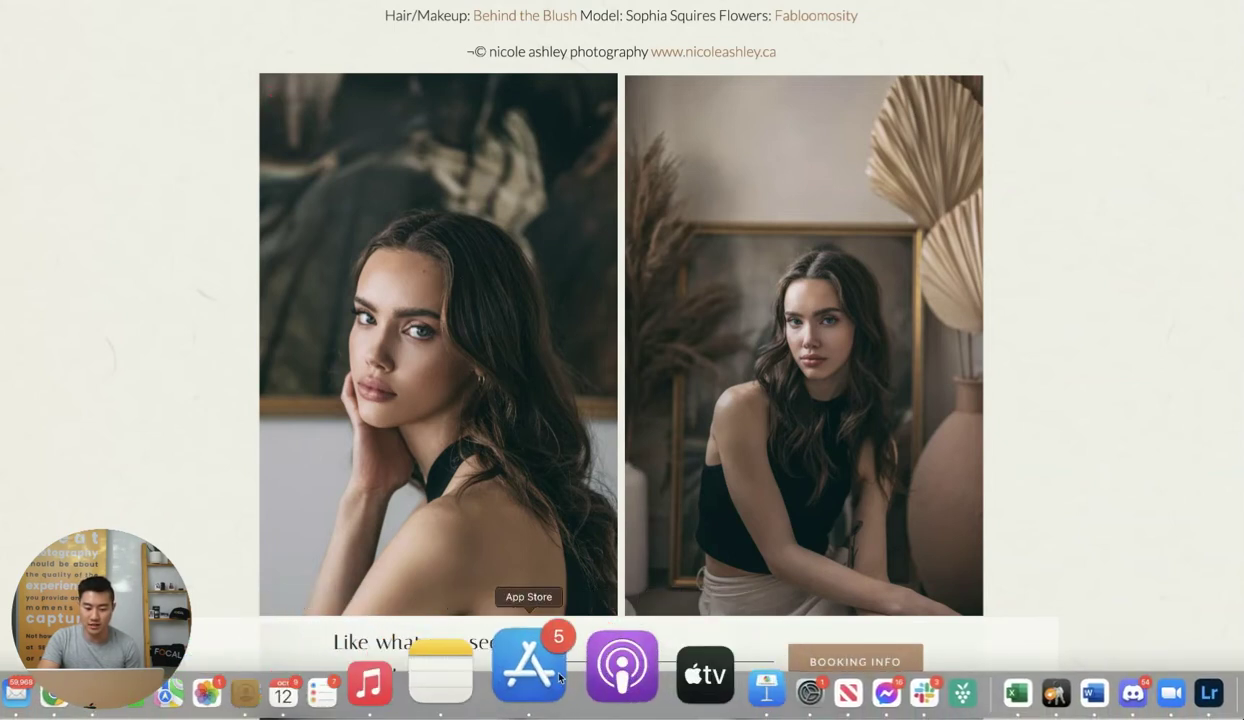
# In Lightroom, dismiss the size-limit warning and change the long side to 1600 px
pyautogui.click(1100, 690)
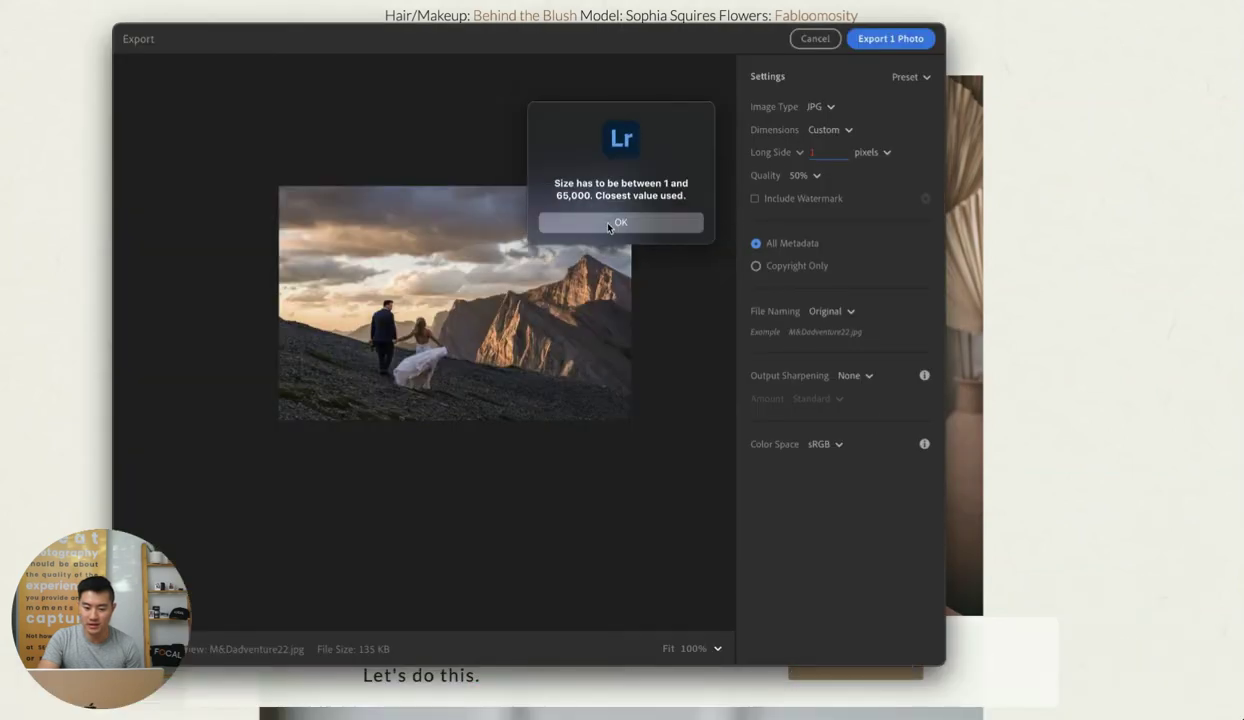
pyautogui.click(594, 222)
pyautogui.click(829, 157)
pyautogui.write('1')
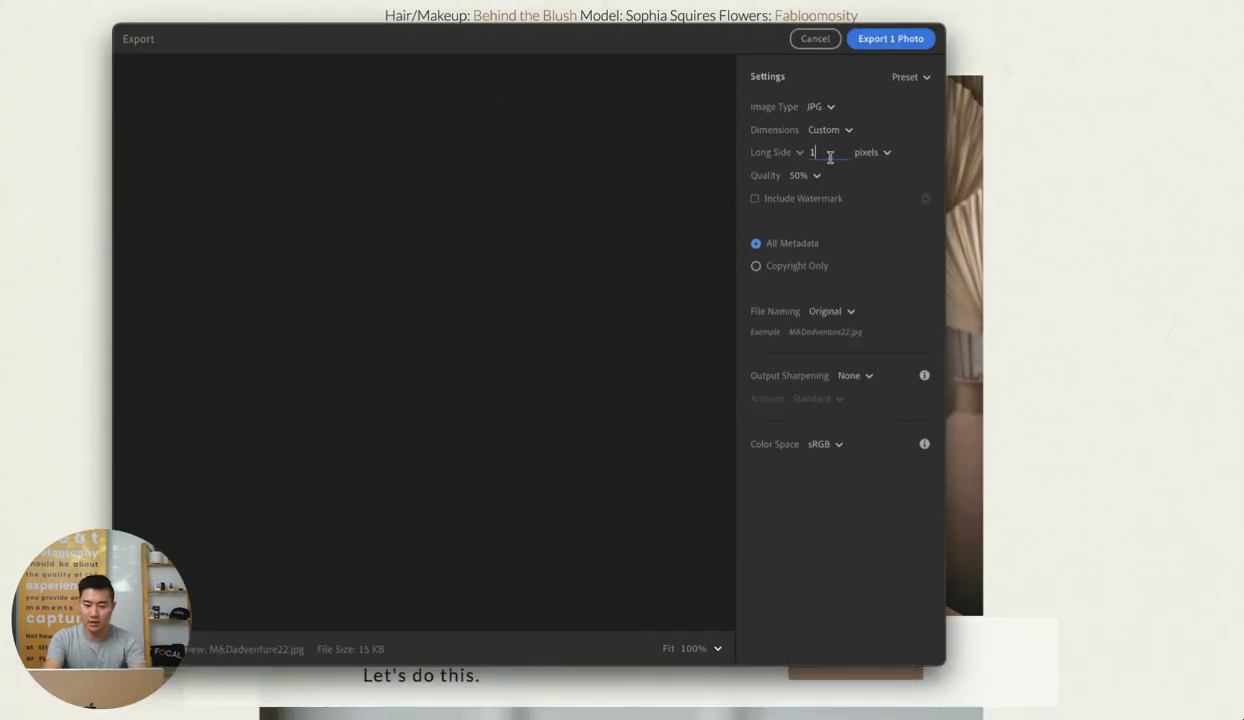
pyautogui.write('600')
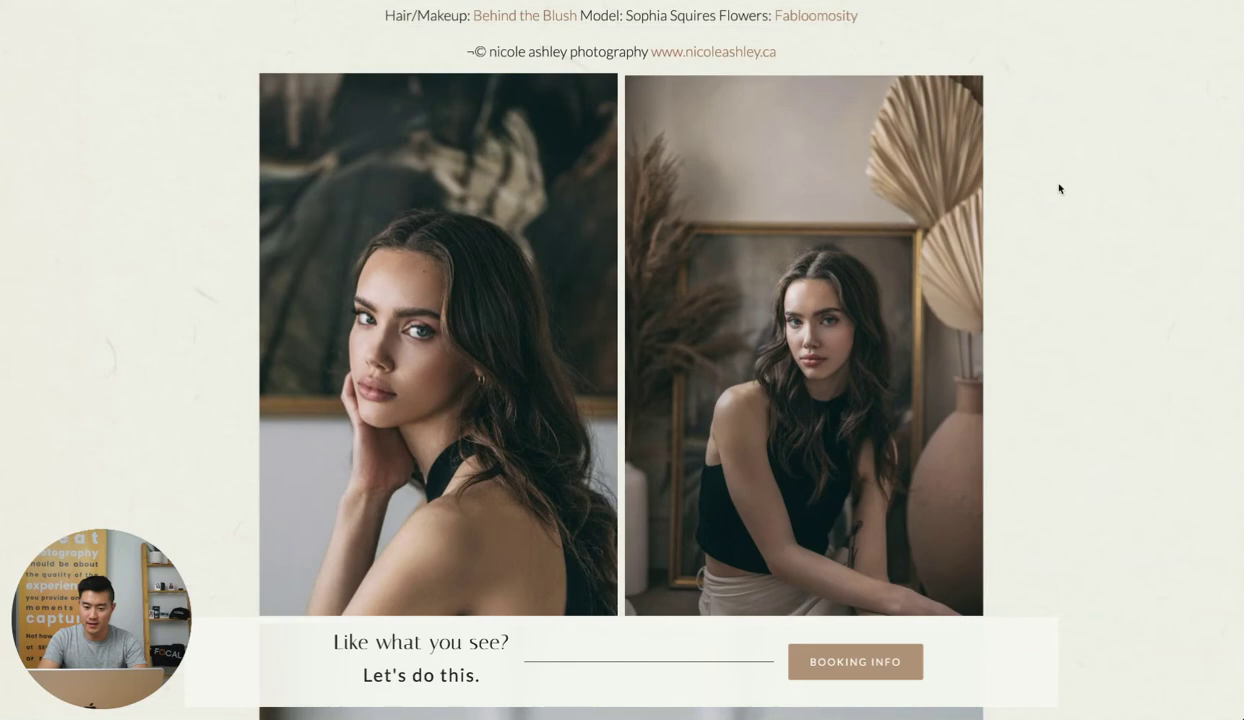
# Return to the Edmonton portraits post and scroll through the rest of its gallery
pyautogui.click(1040, 187)
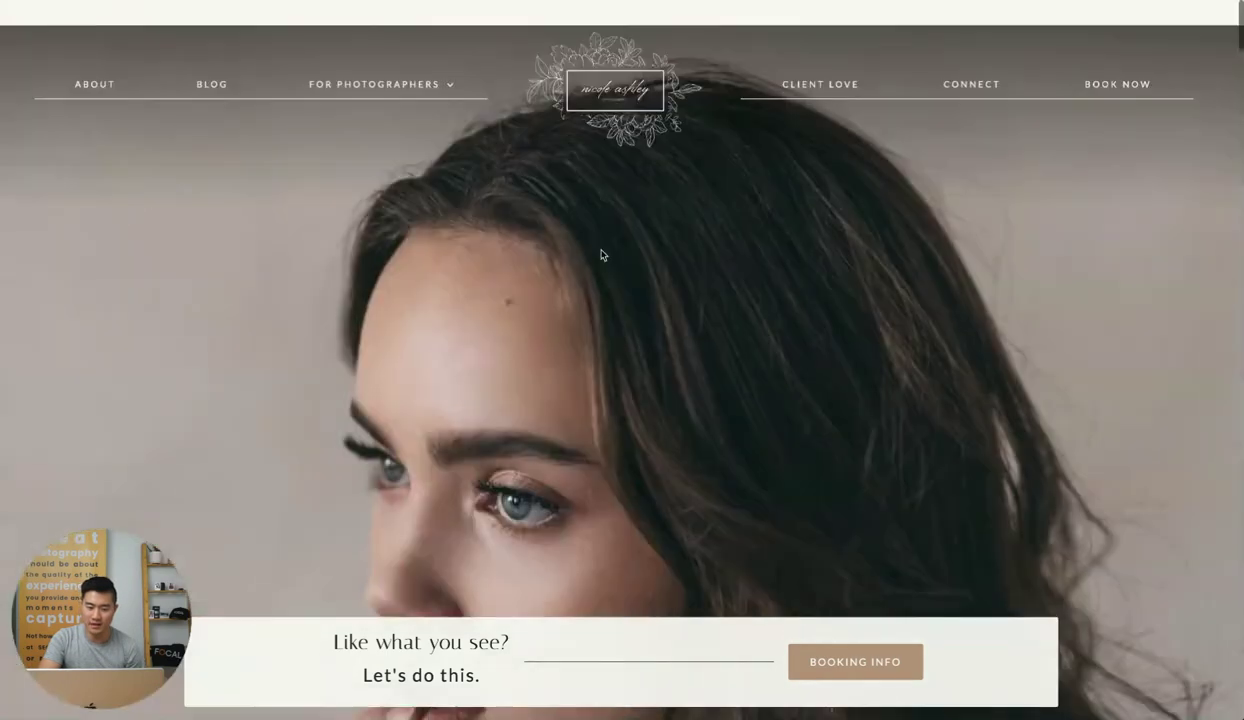
pyautogui.scroll(-5, 608, 328)
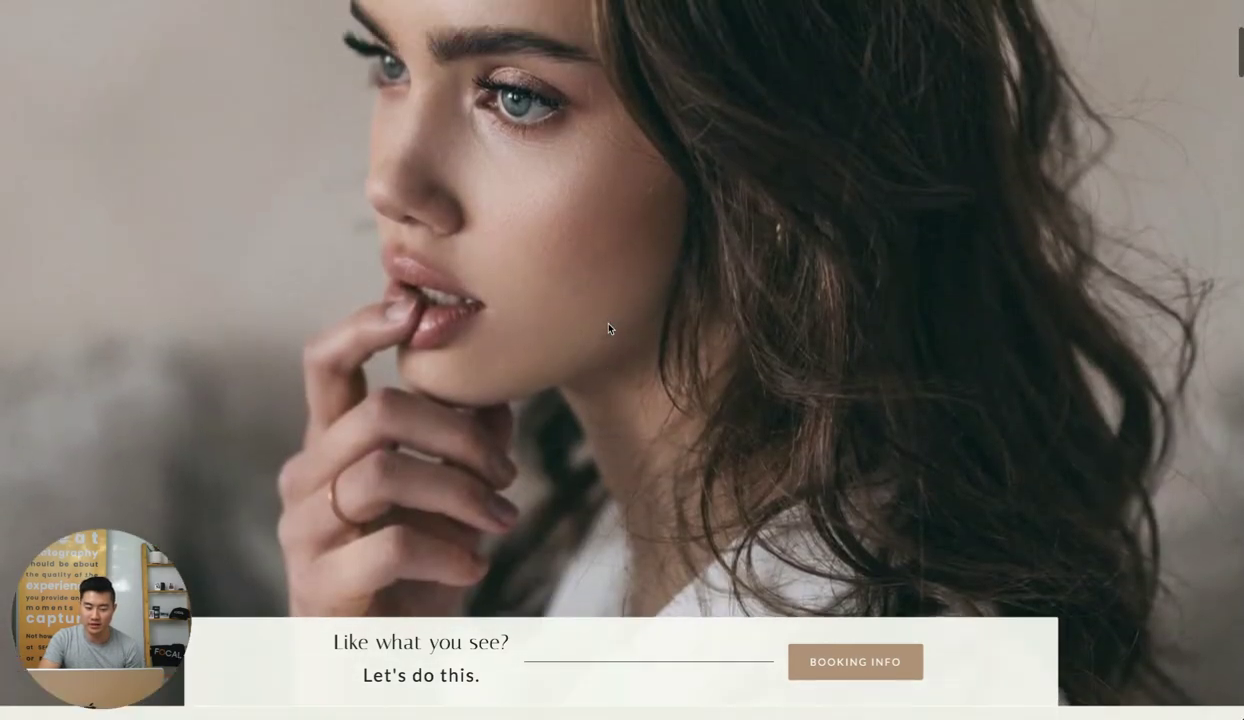
pyautogui.scroll(-1, 608, 328)
pyautogui.scroll(-4, 608, 328)
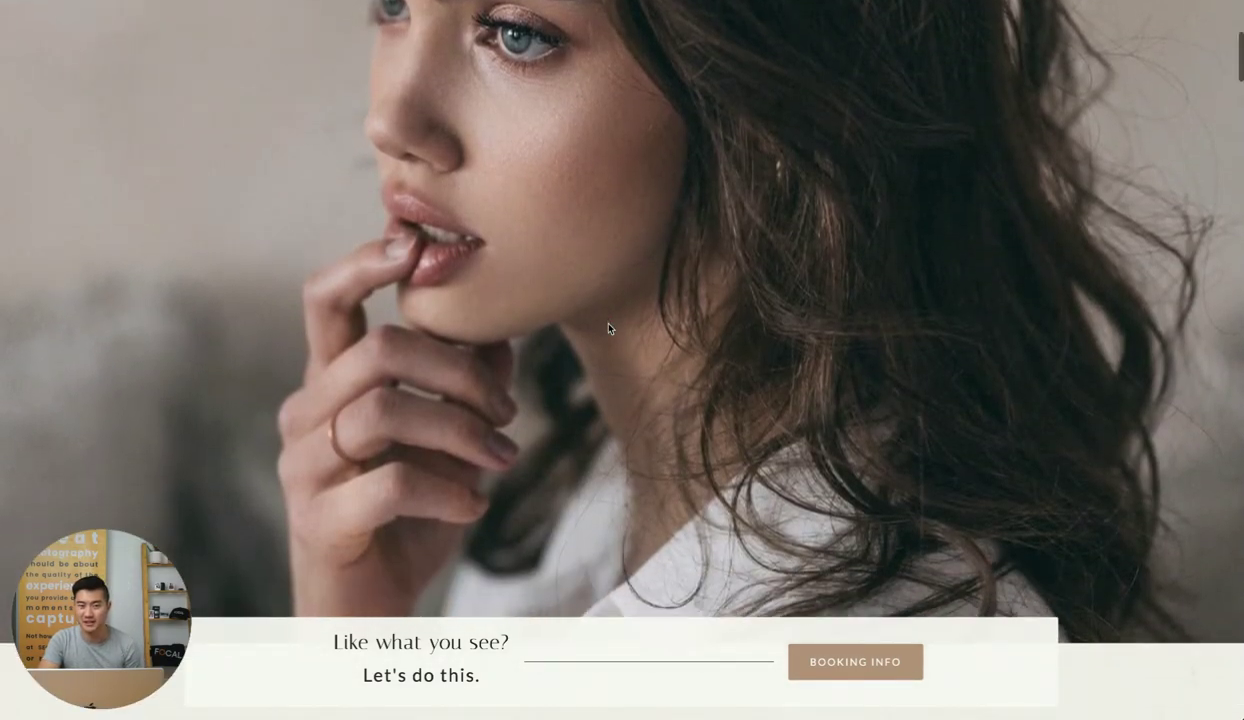
pyautogui.scroll(-5, 674, 490)
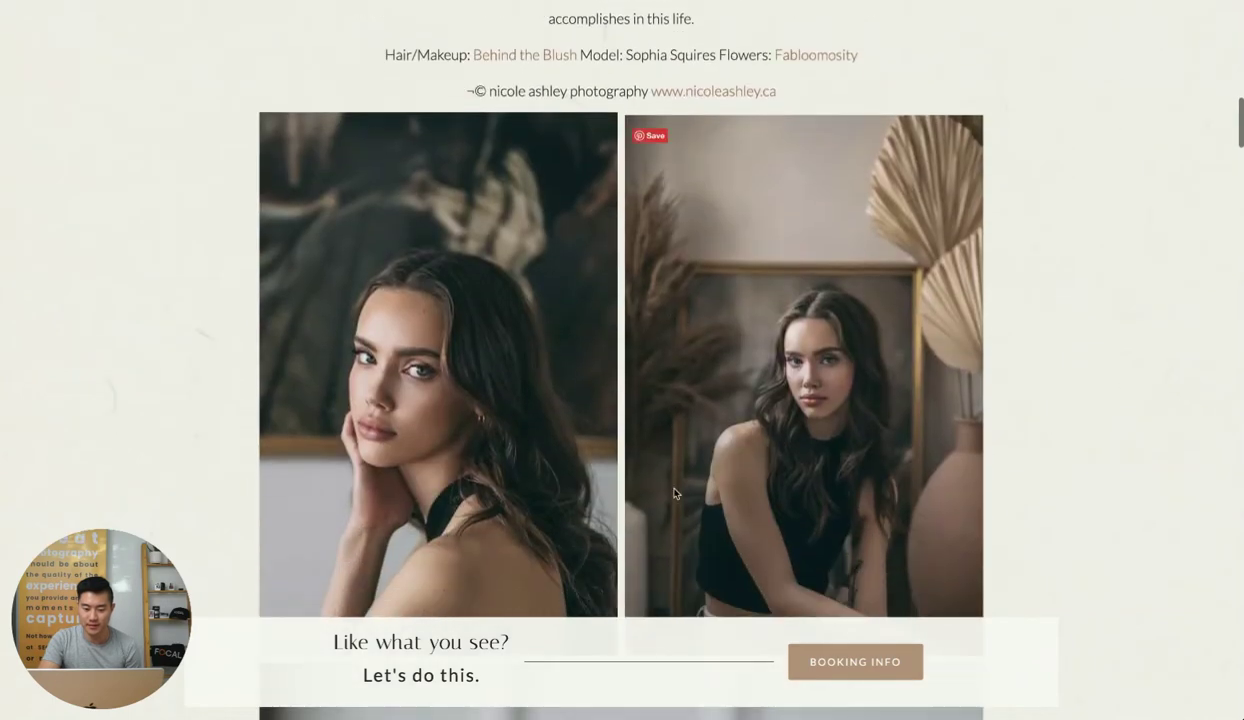
pyautogui.scroll(-4, 922, 381)
pyautogui.scroll(10, 922, 381)
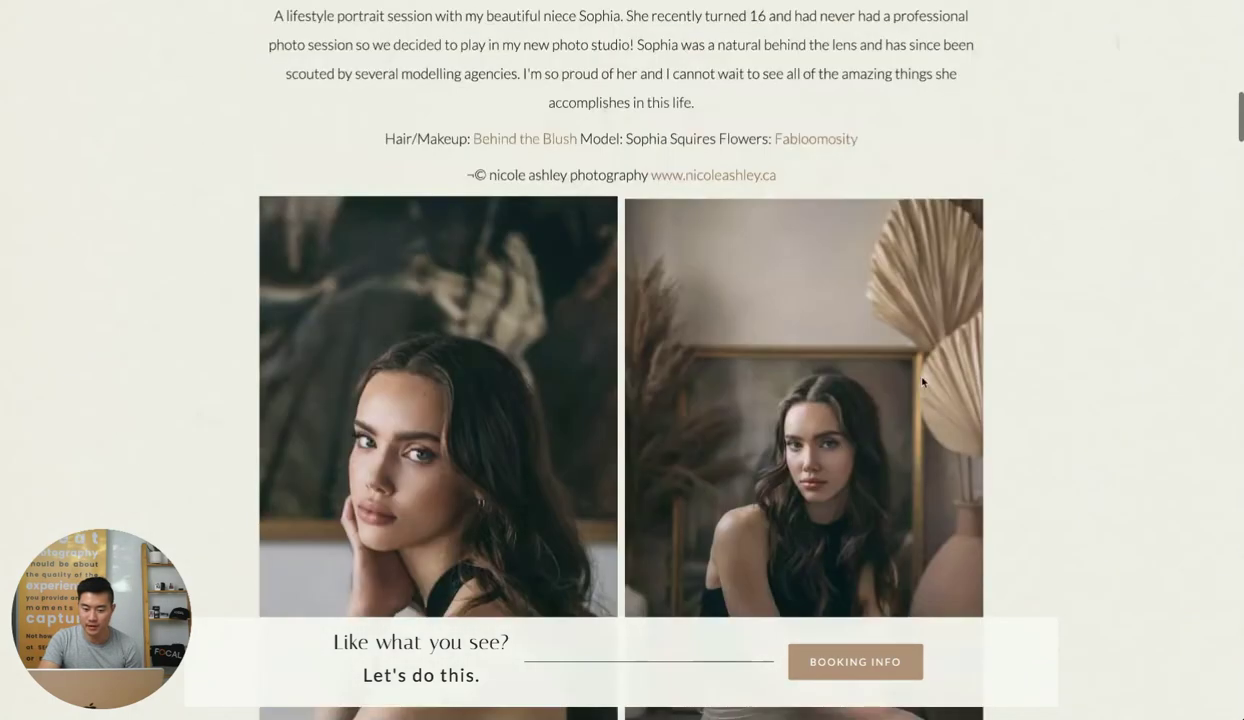
# Scroll back up to the top of the photographer's site
pyautogui.scroll(5, 922, 381)
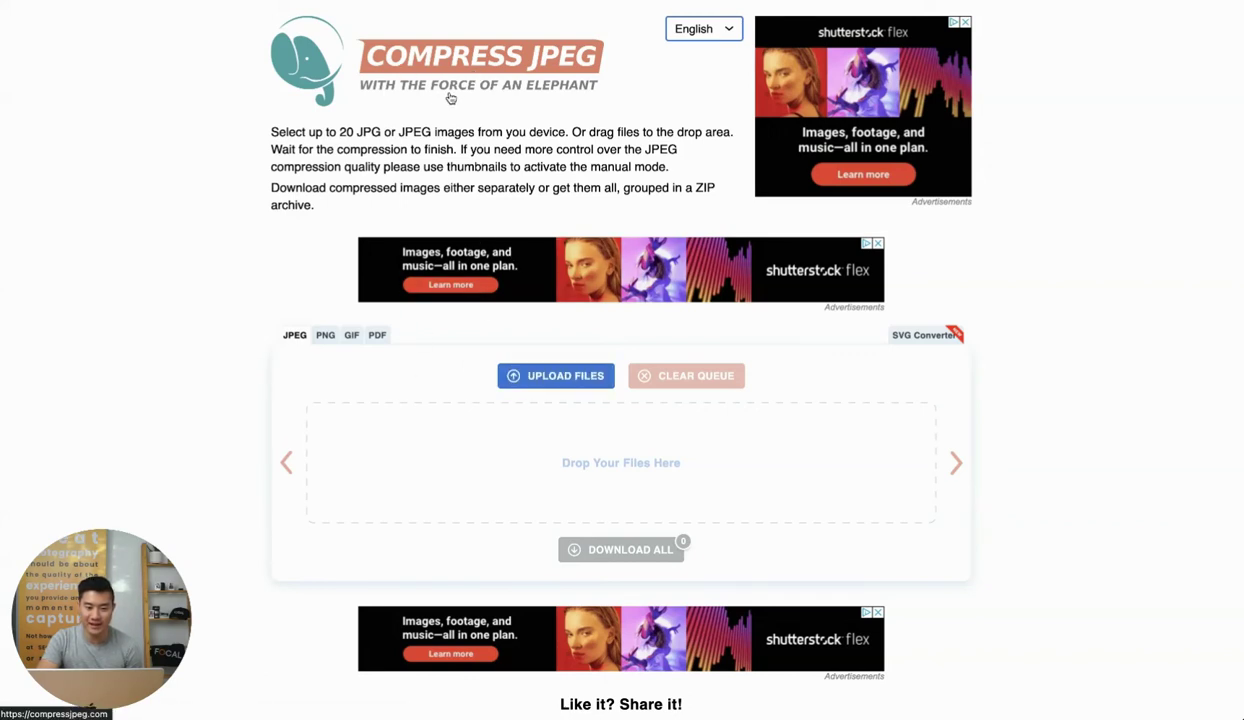
# Compress M&Dadventure22.jpg by 90%, download it, and locate M&Dadventure22-min (1).jpg (1.5 MB) in Downloads
pyautogui.moveTo(22, 702)
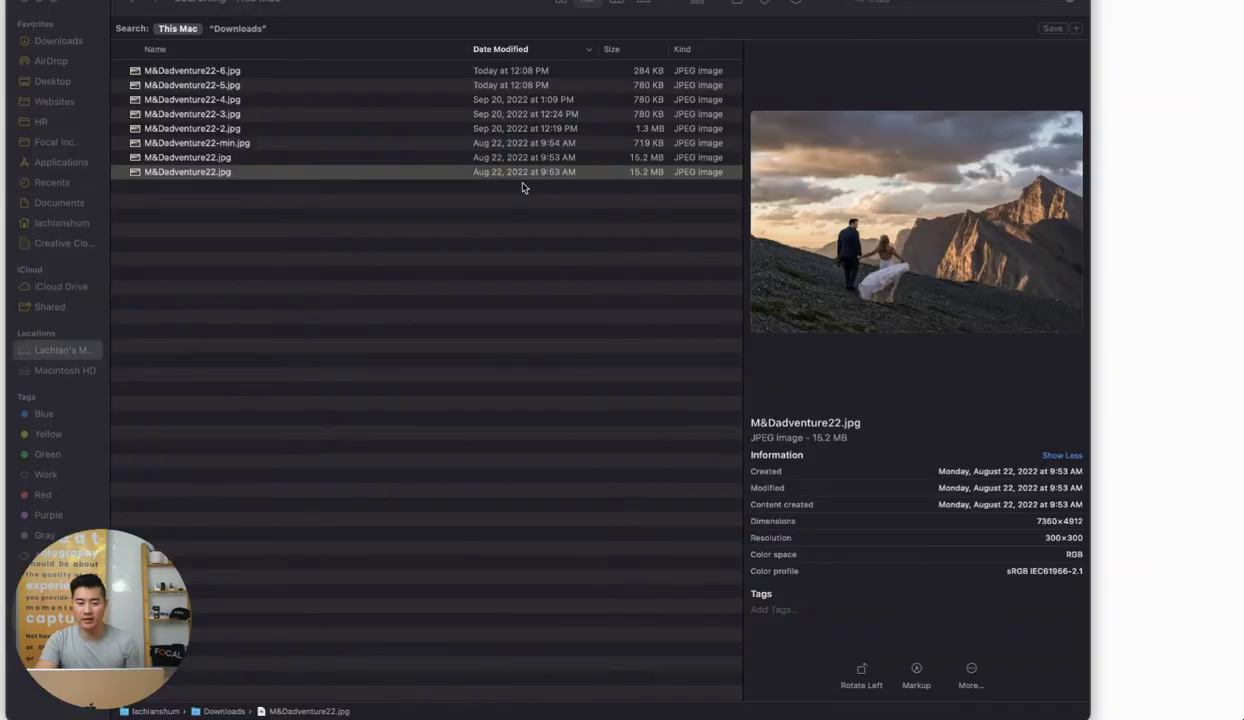
pyautogui.moveTo(527, 181); pyautogui.dragTo(1215, 216)
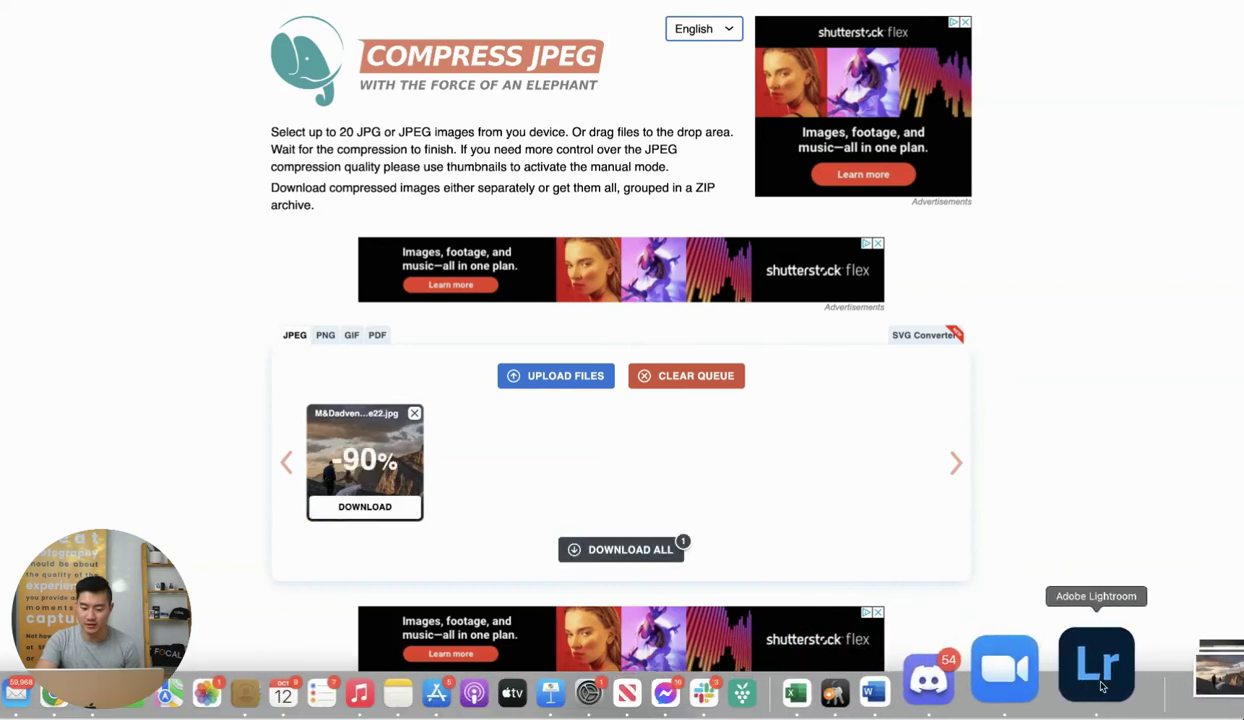
pyautogui.click(1102, 661)
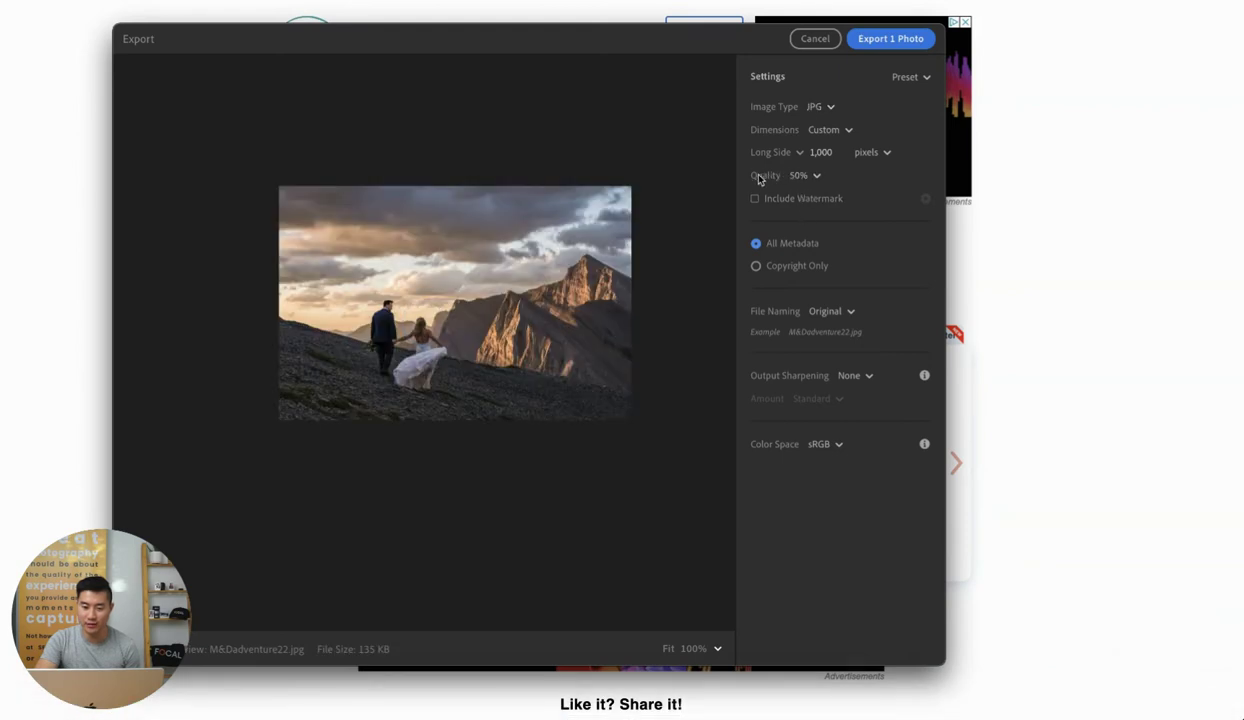
pyautogui.click(1050, 189)
pyautogui.click(360, 508)
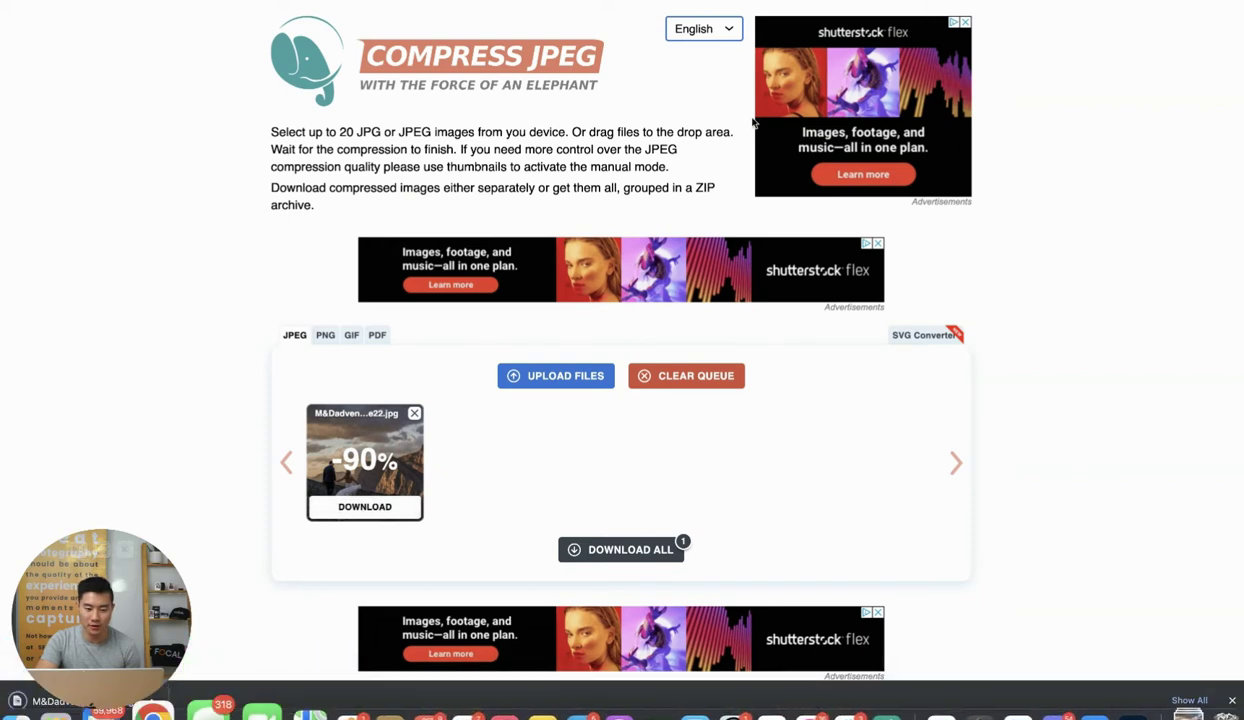
pyautogui.press('super+Tab')
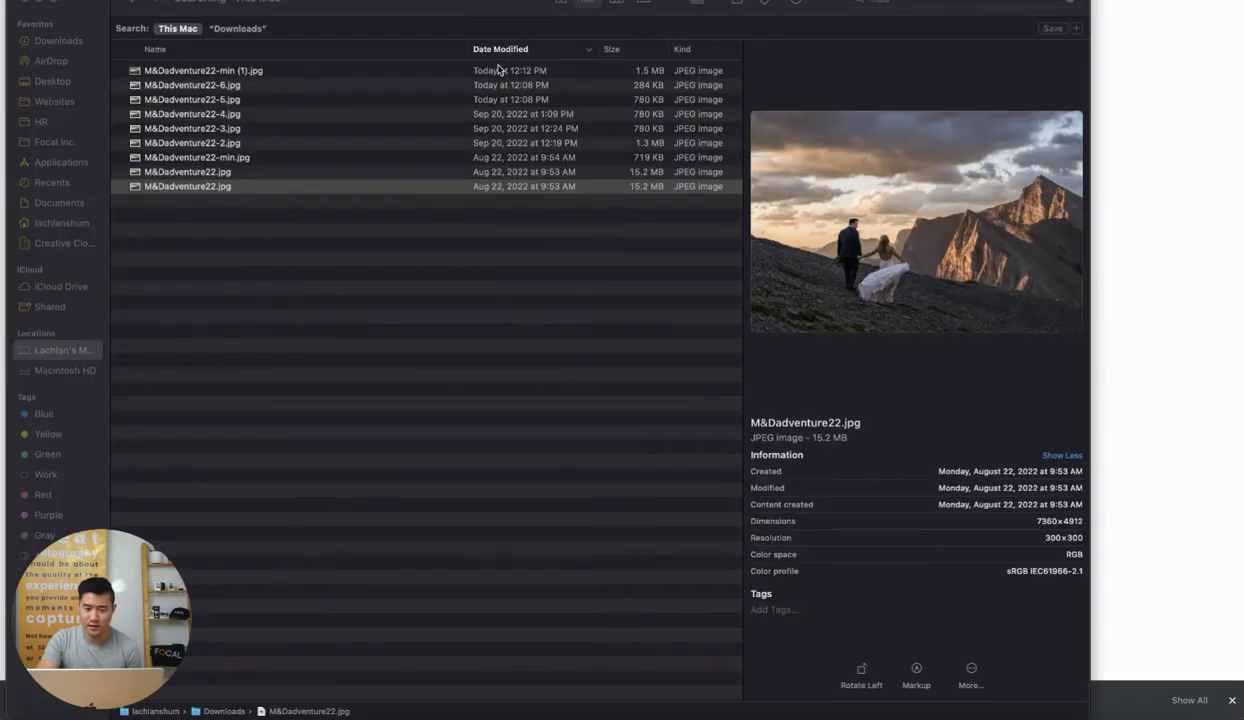
pyautogui.click(488, 70)
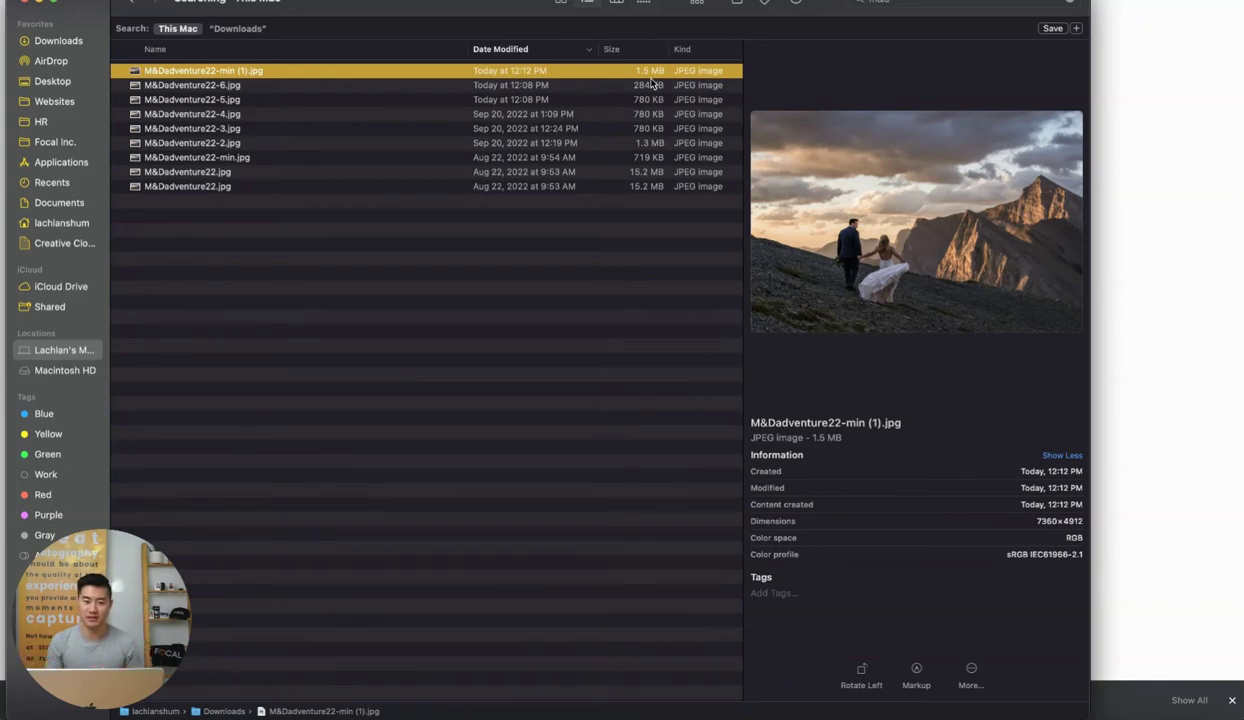
# Compare the 780 KB M&Dadventure22-5.jpg export with the 1.5 MB M&Dadventure22-min (1).jpg in Finder
pyautogui.click(580, 99)
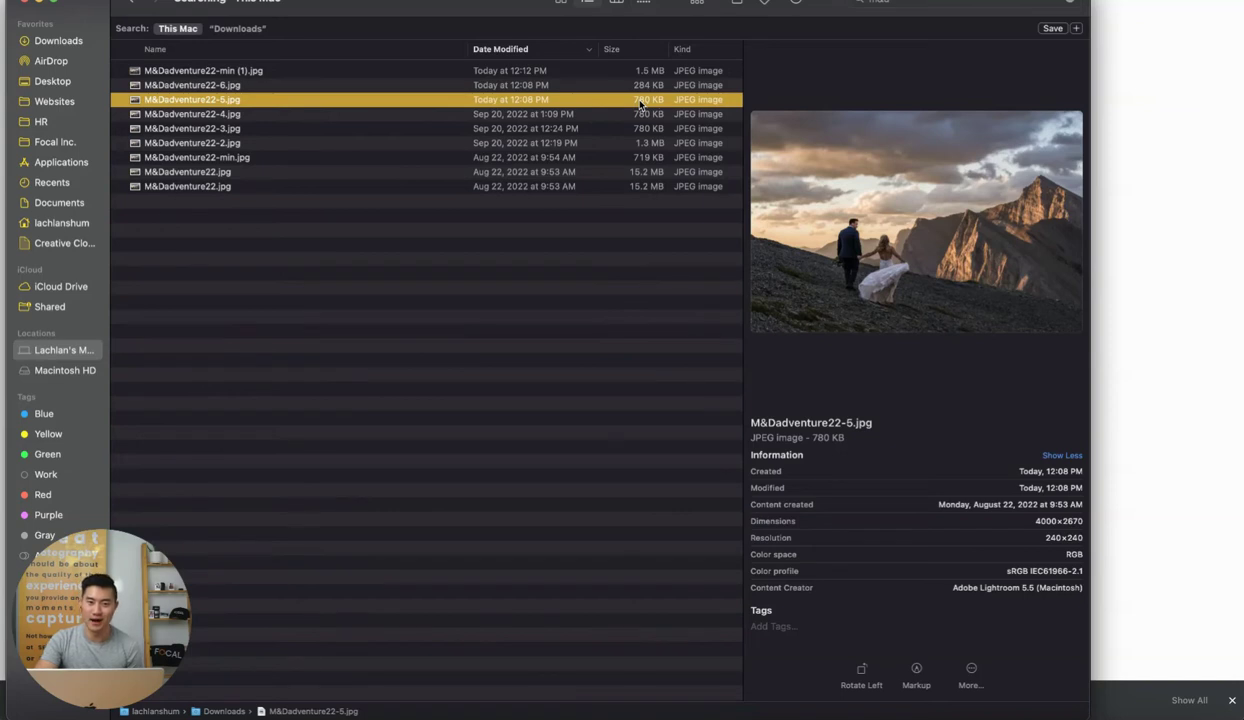
pyautogui.click(605, 79)
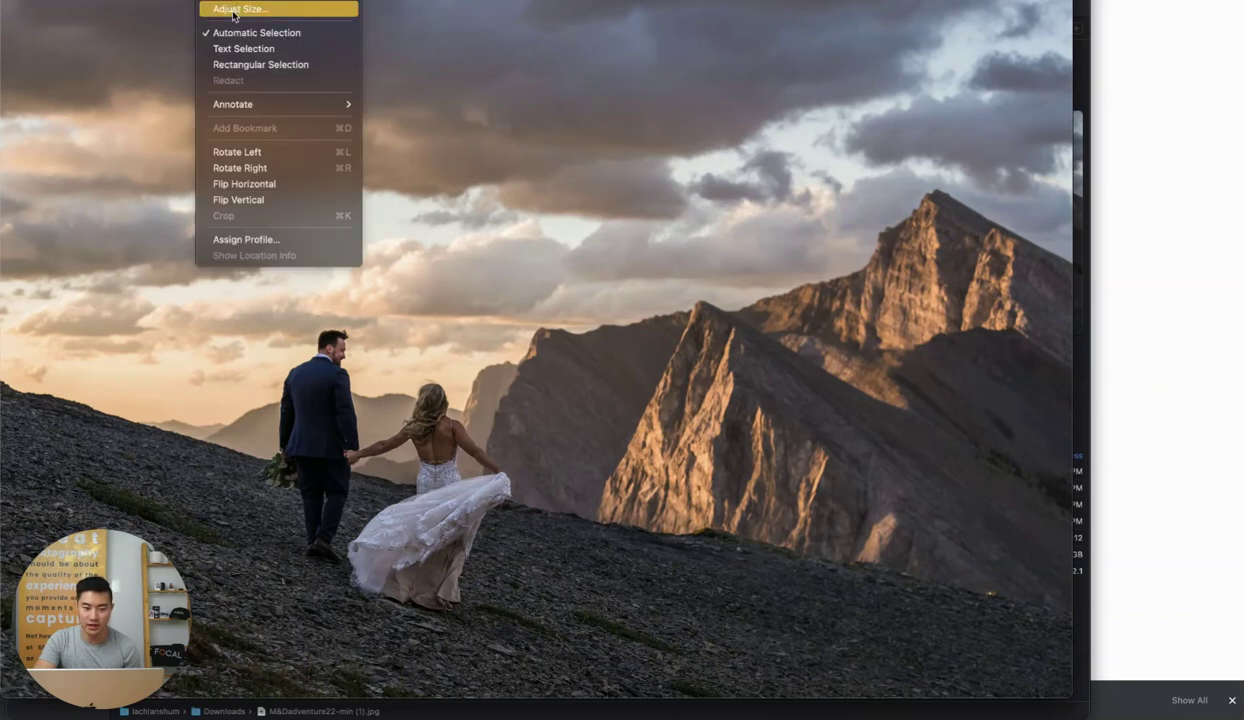
# Resize M&Dadventure22-min (1).jpg to 2000 px wide, then confirm 2000×1335 and 242 KB in Finder
pyautogui.click(233, 10)
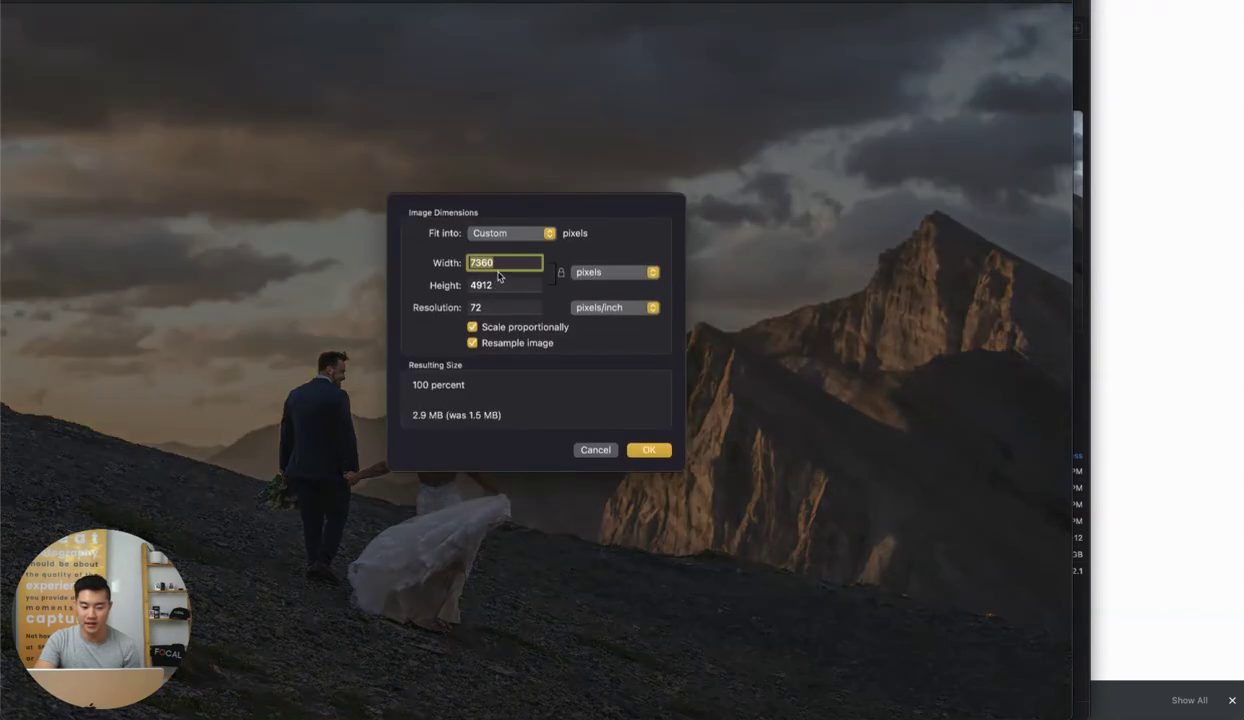
pyautogui.write('2000')
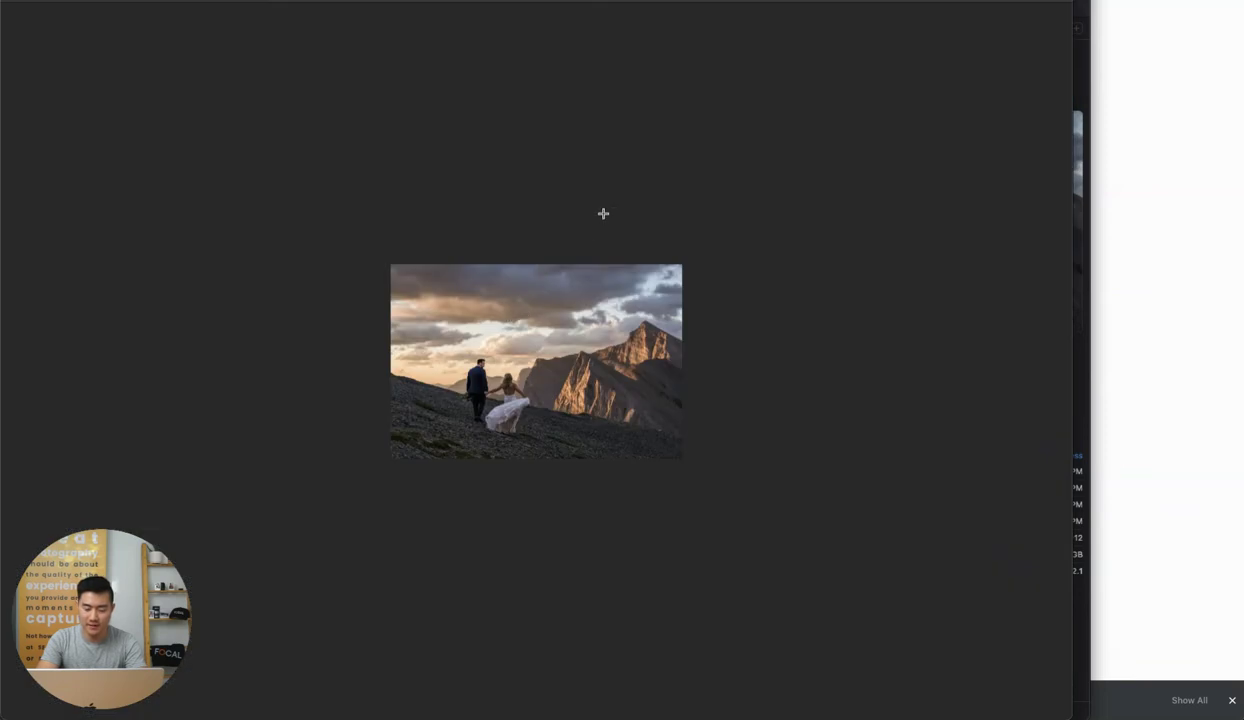
pyautogui.click(1078, 250)
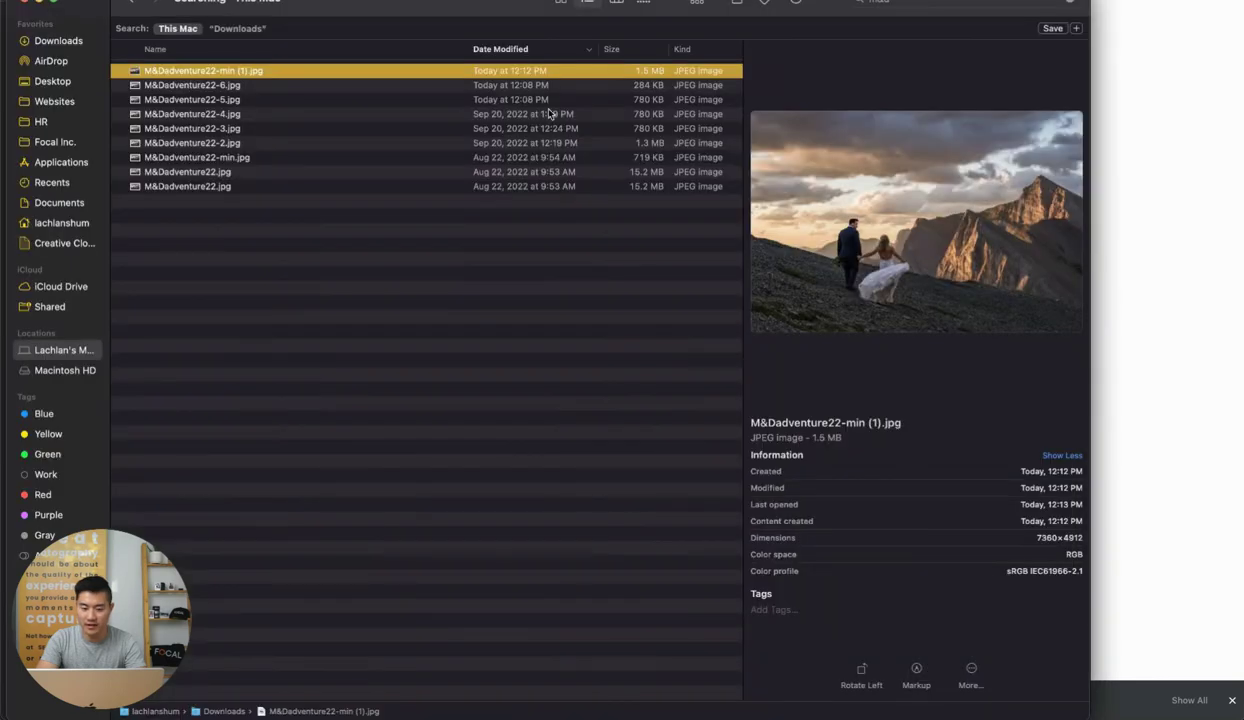
pyautogui.click(481, 88)
pyautogui.click(483, 76)
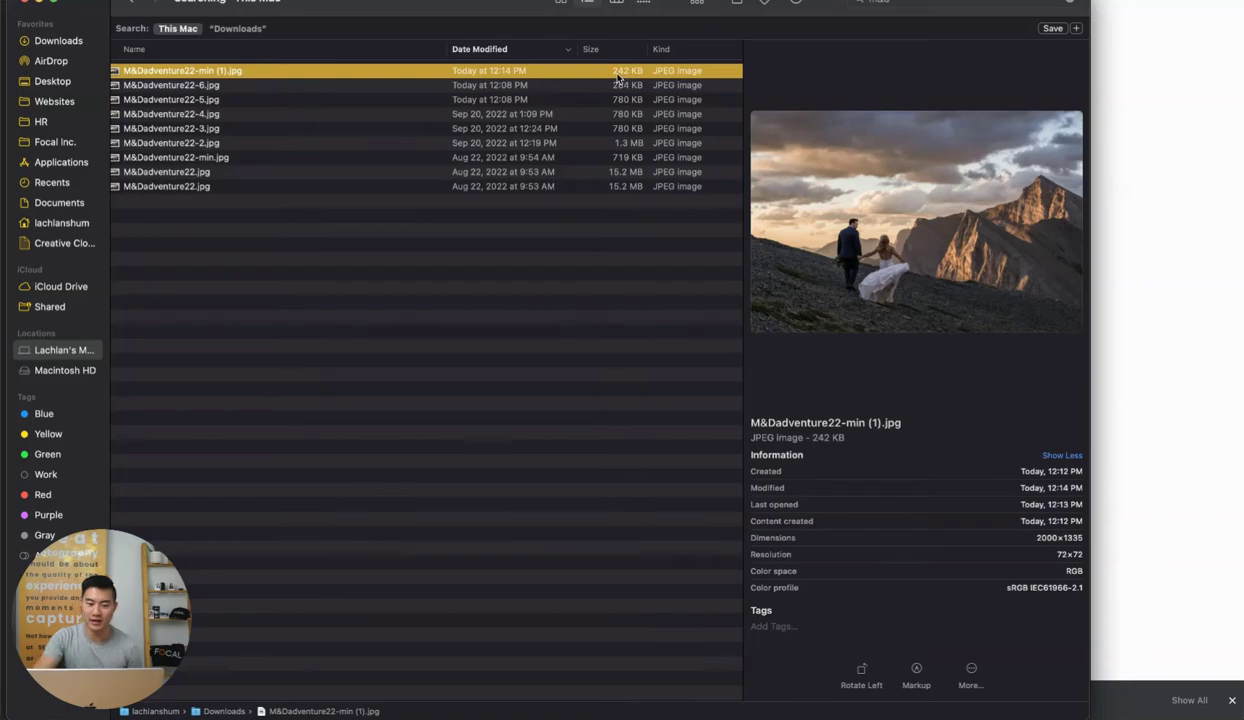
# Reopen M&Dadventure22-min (1).jpg in Preview and resize it to 1000 px wide
pyautogui.doubleClick(556, 72)
pyautogui.click(215, 2)
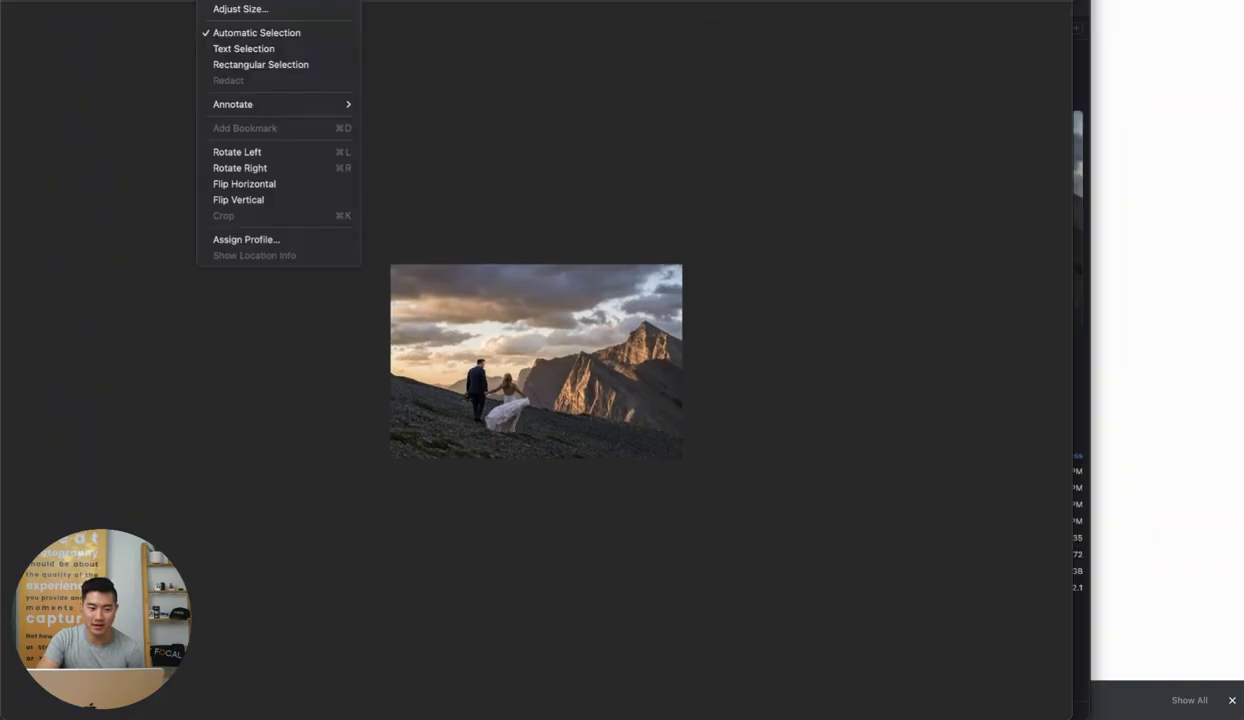
pyautogui.click(245, 8)
pyautogui.write('1000')
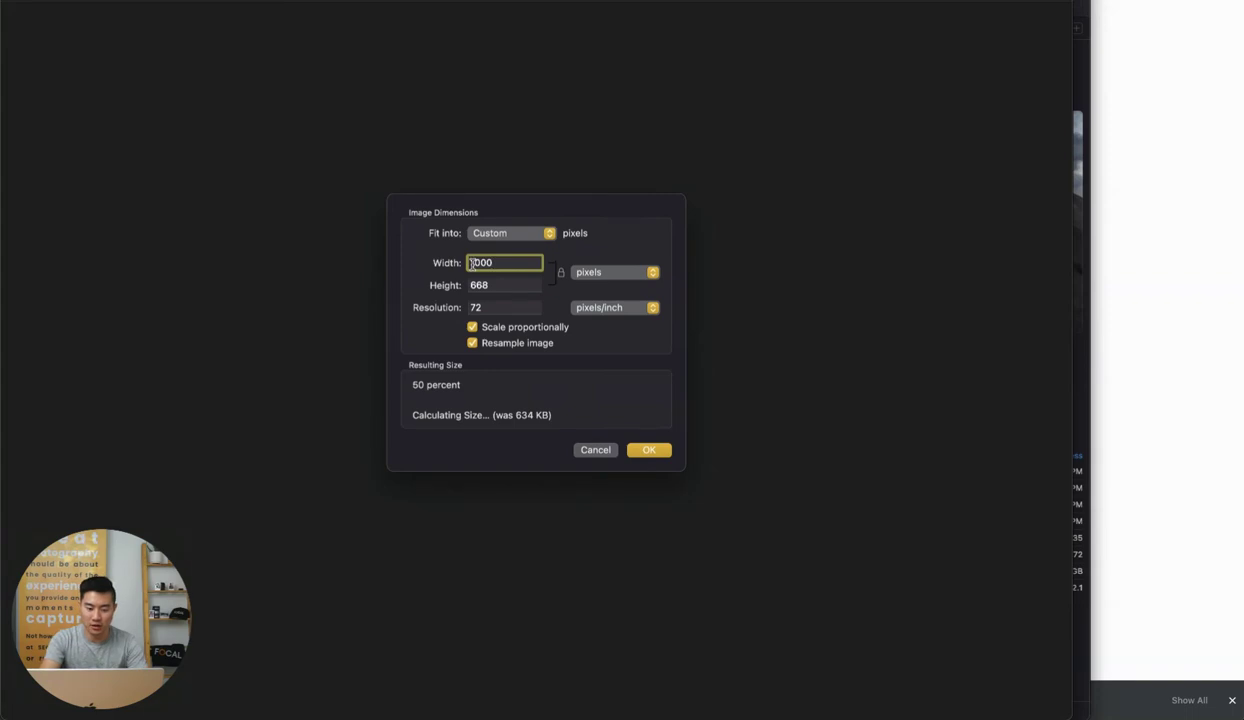
pyautogui.press('Return')
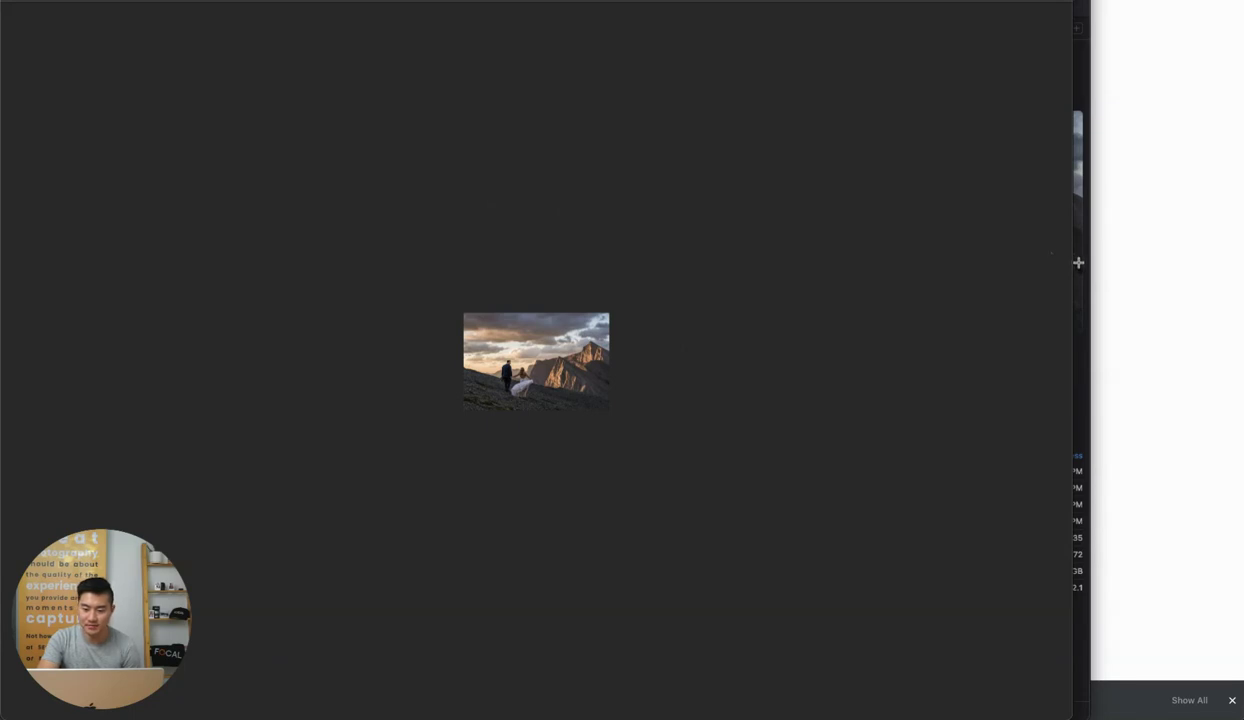
# Check in Finder that the compressed photo now lists at 78 KB
pyautogui.click(1081, 268)
pyautogui.click(569, 86)
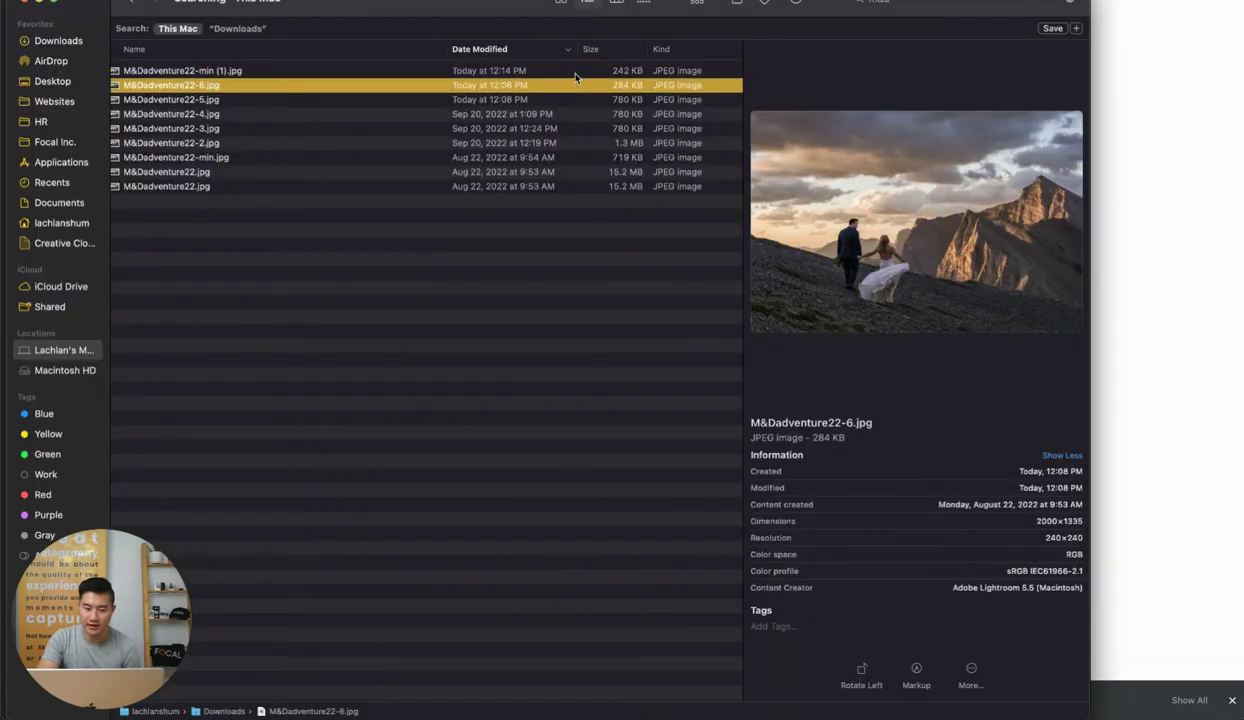
pyautogui.click(575, 76)
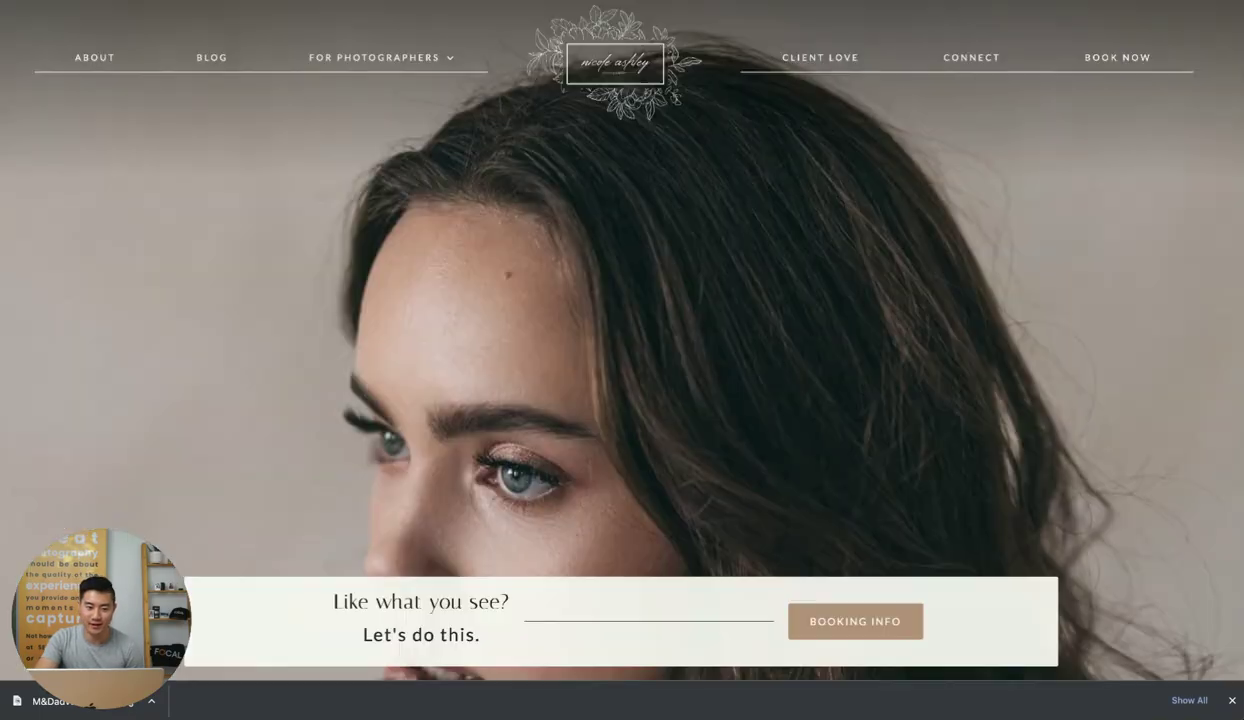
pyautogui.scroll(-15, 452, 230)
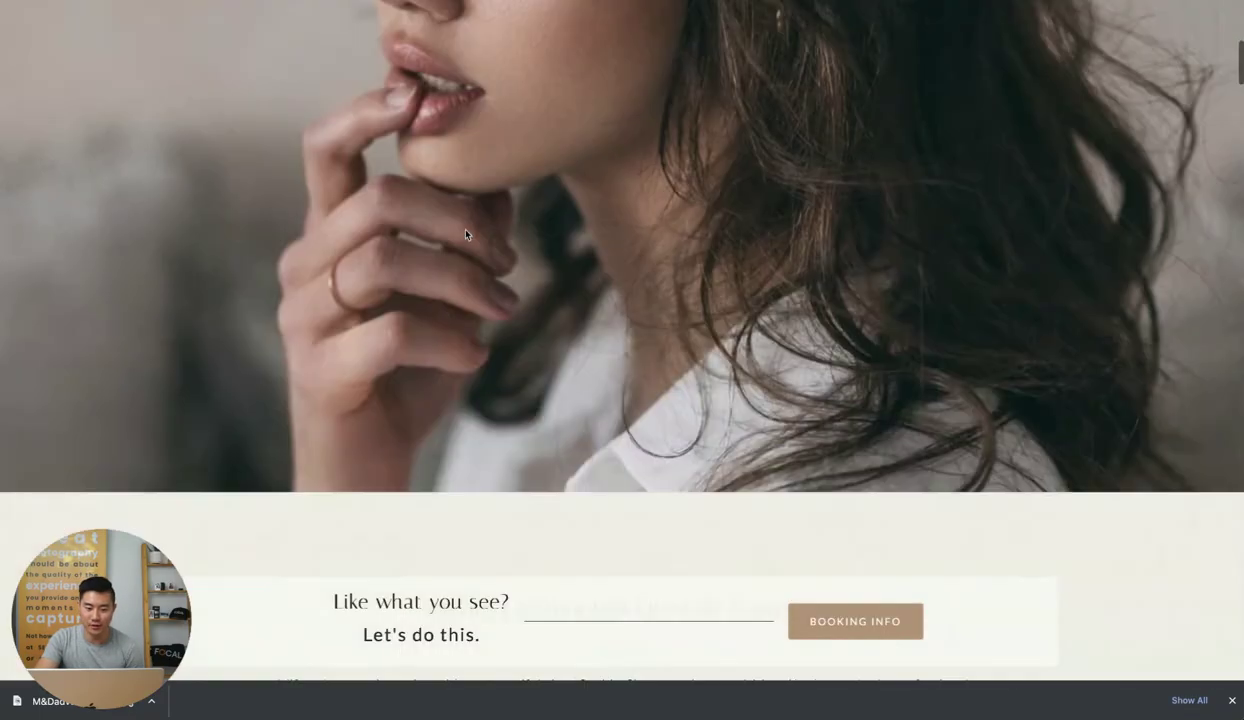
pyautogui.scroll(-10, 423, 293)
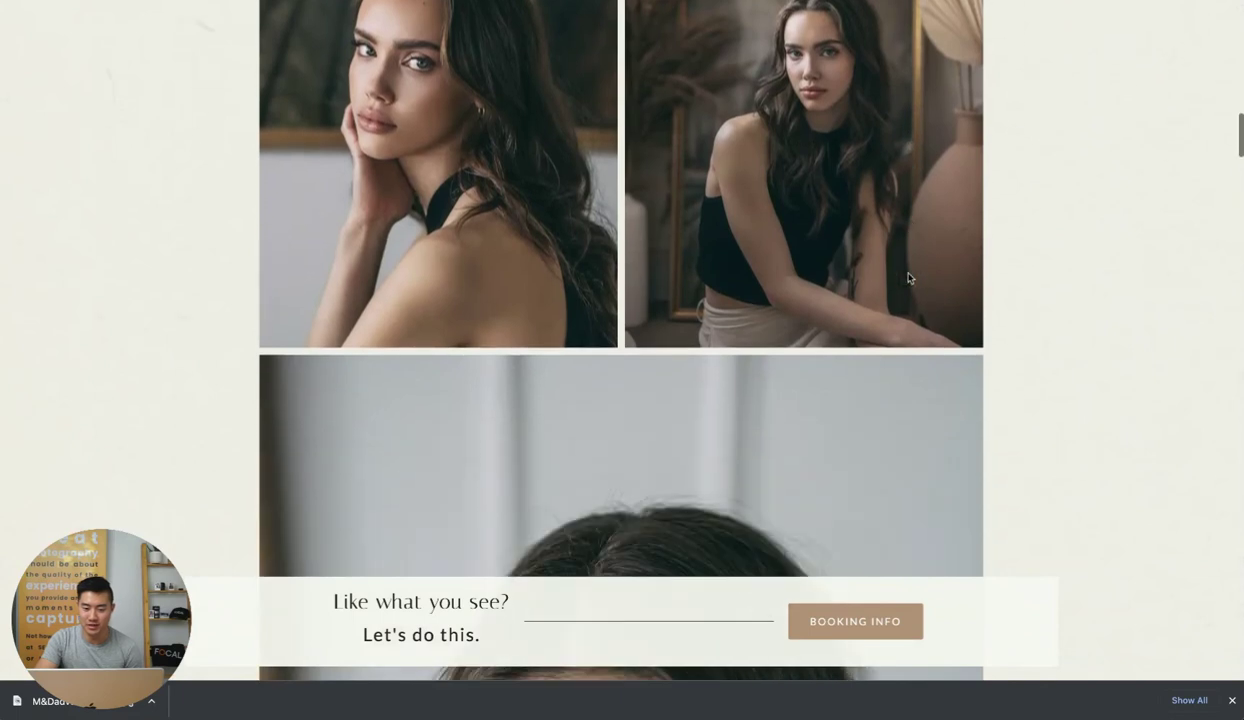
pyautogui.scroll(4, 681, 341)
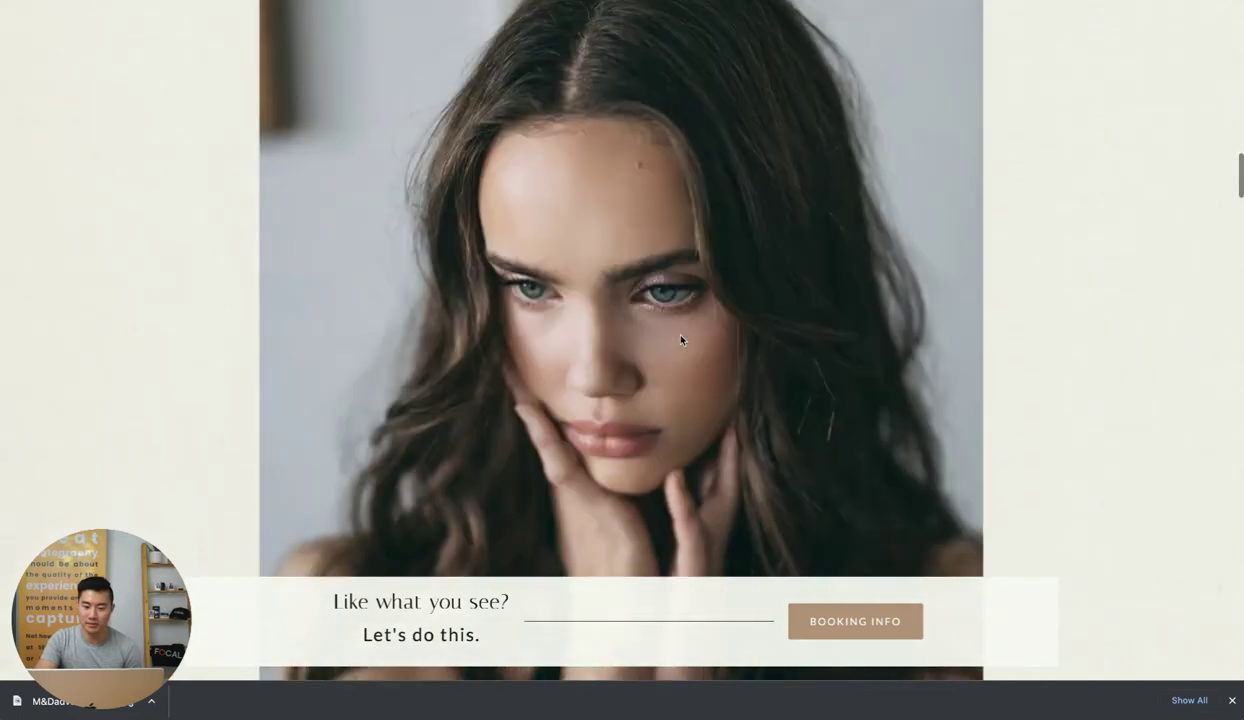
pyautogui.scroll(8, 681, 341)
pyautogui.scroll(15, 685, 328)
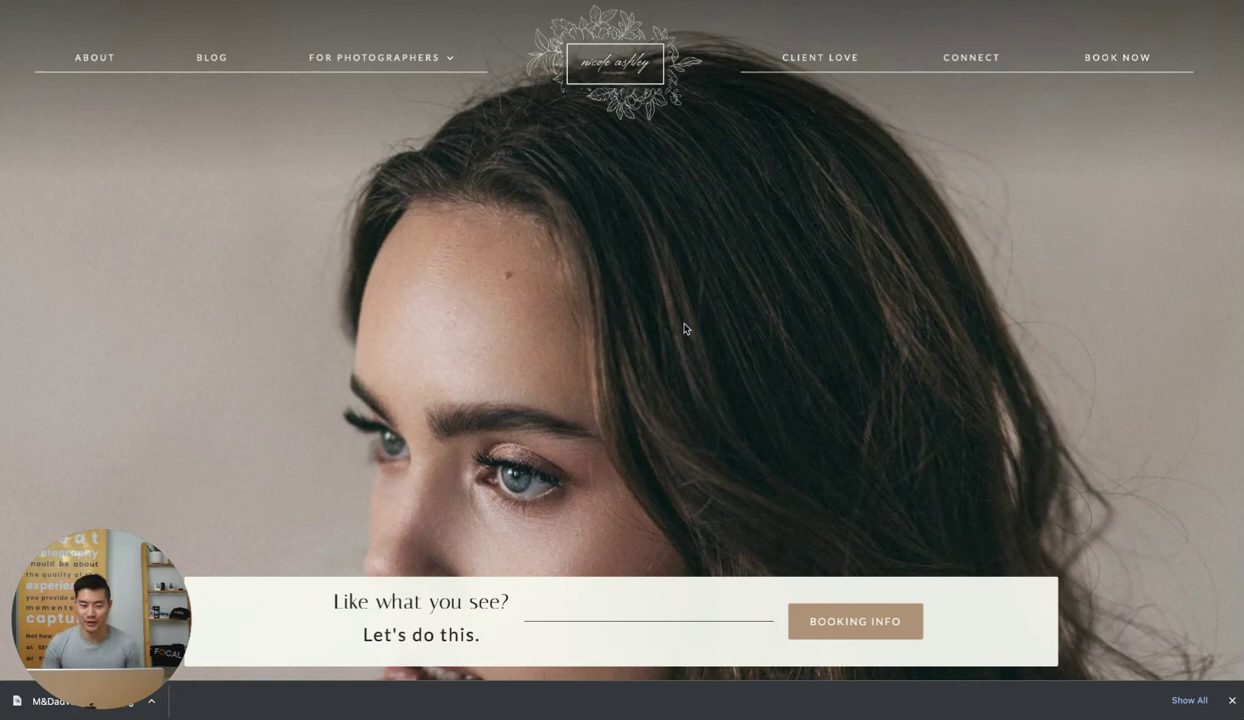
# Load the photography site's home page slideshow and close Chrome's downloads bar
pyautogui.click(603, 57)
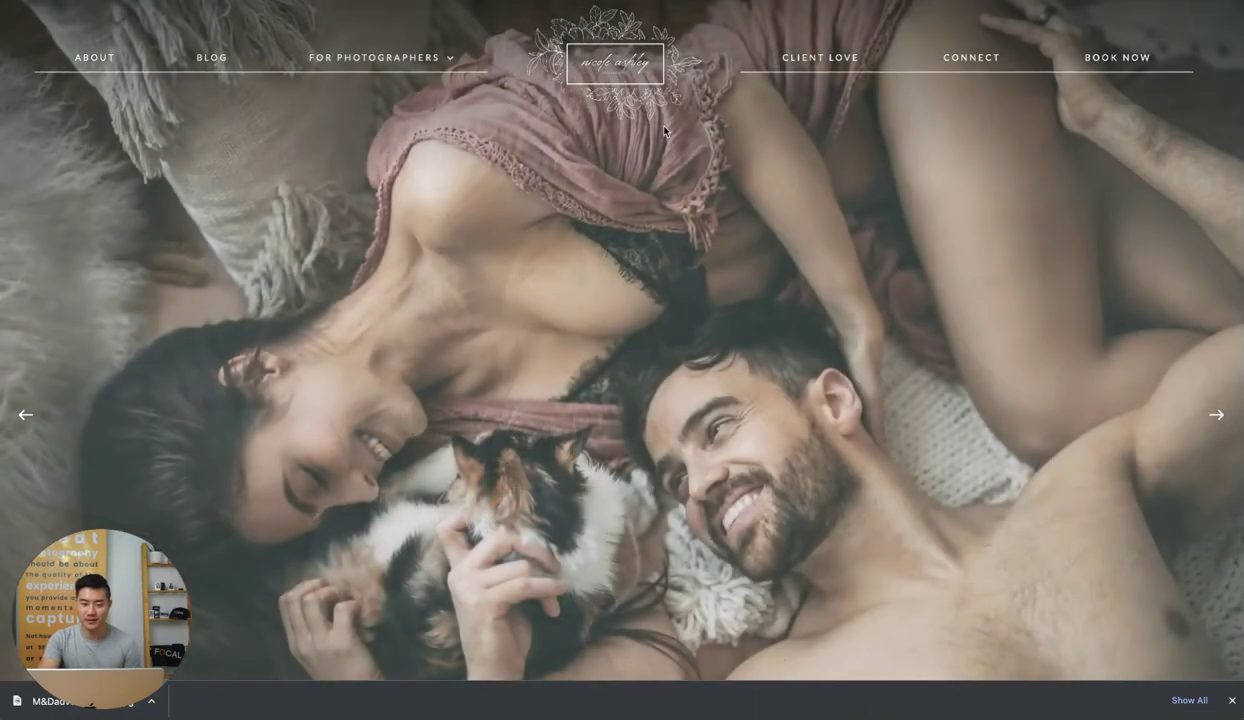
pyautogui.click(1232, 700)
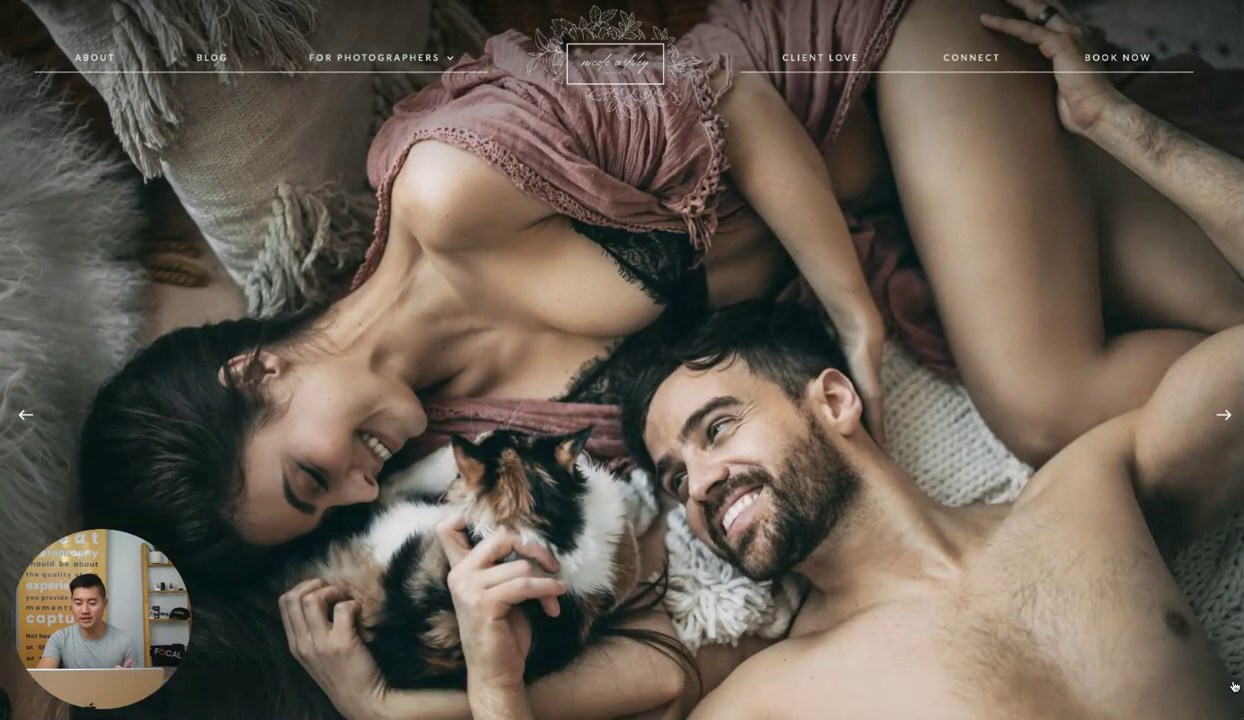